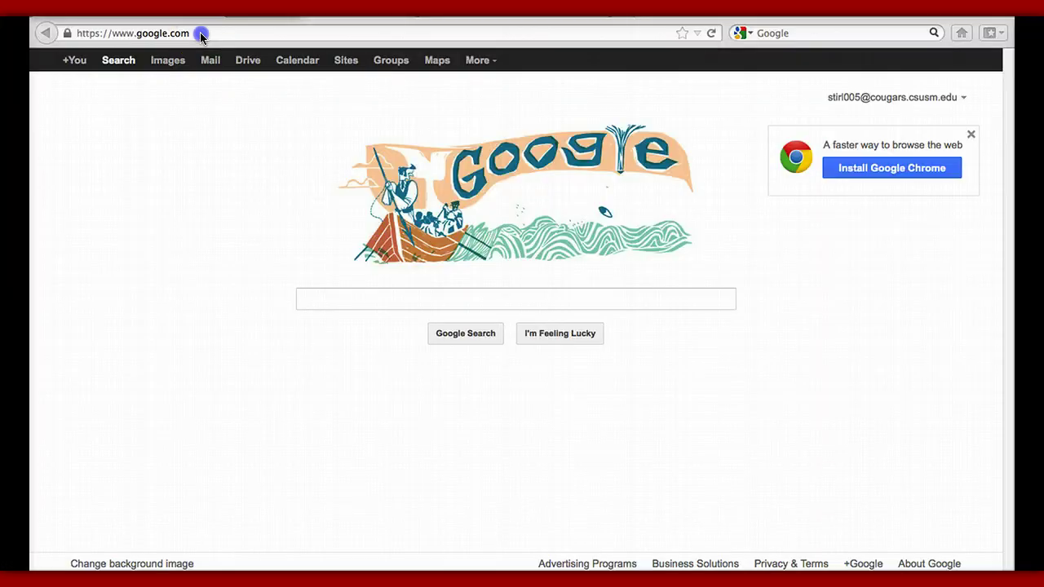
Go to the animoto.com website.
{"action": "left_click", "coordinate": [192, 33]}
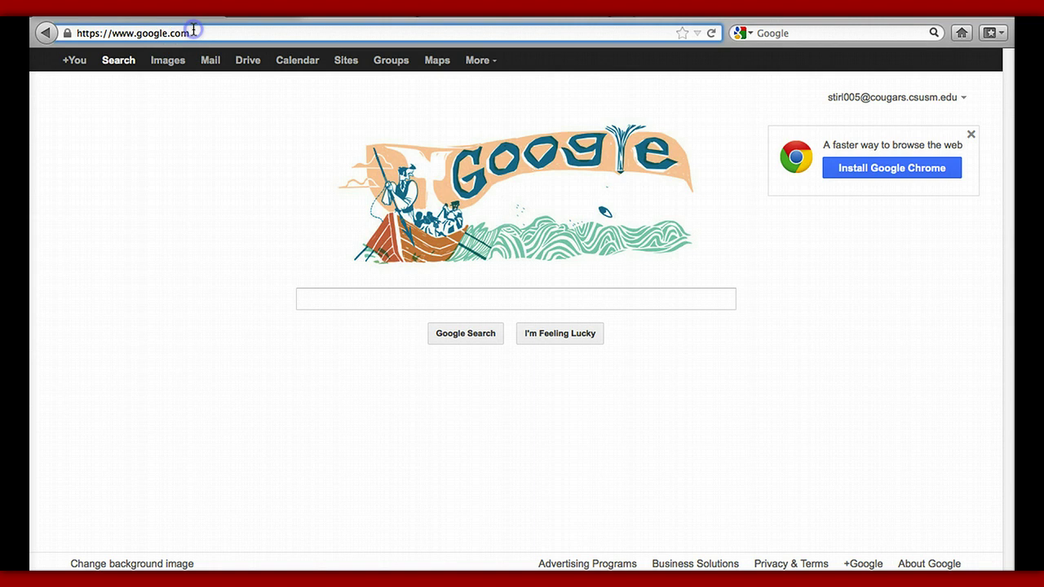
{"action": "left_click_drag", "start_coordinate": [193, 33], "coordinate": [71, 21]}
{"action": "type", "text": "animoto"}
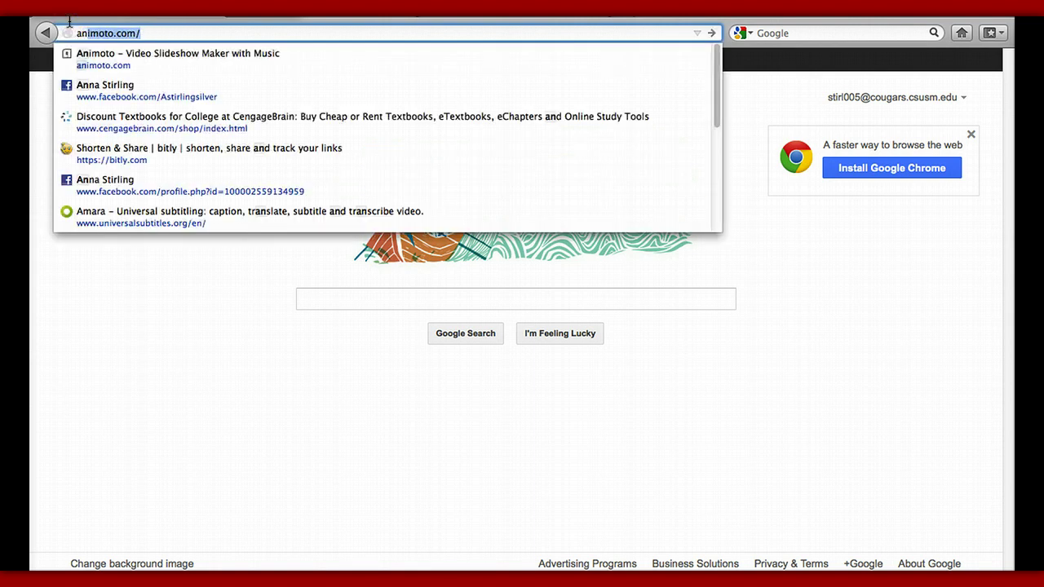
{"action": "key", "text": "Return"}
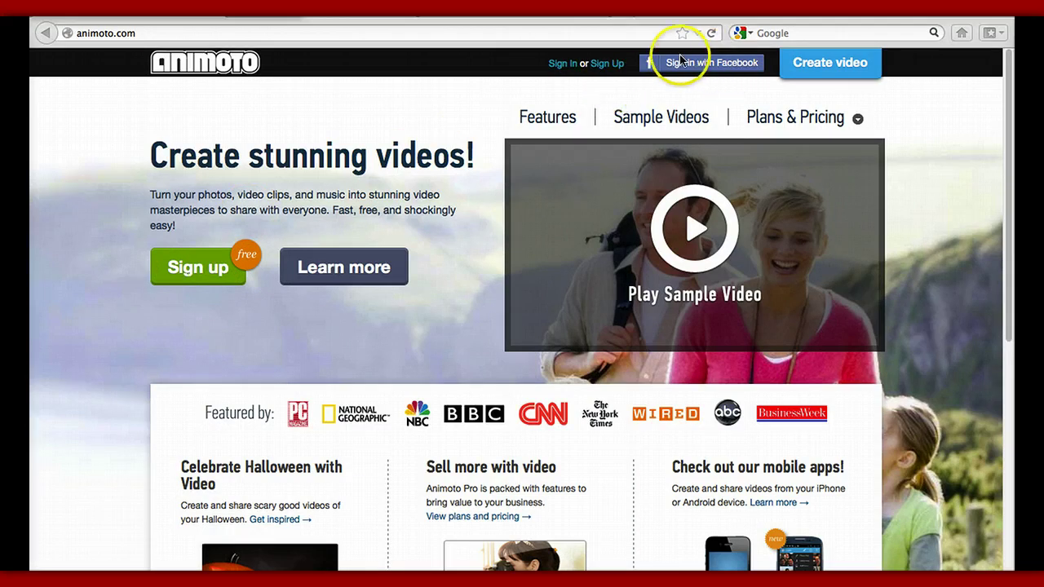
View the free sign-up page, and the Education page linked at the end of the Animoto home page.
{"action": "left_click", "coordinate": [205, 270]}
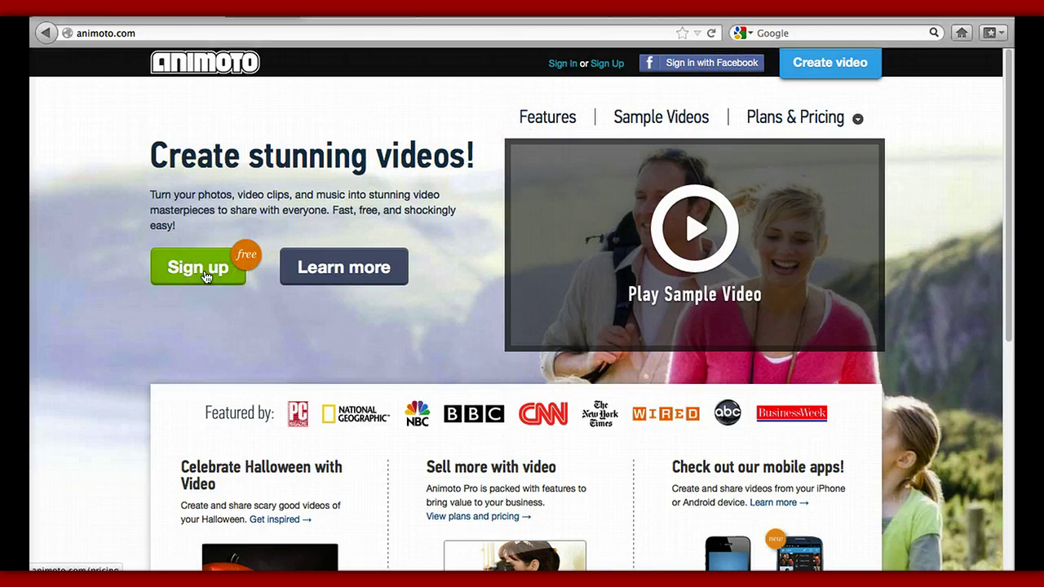
{"action": "left_click", "coordinate": [206, 275]}
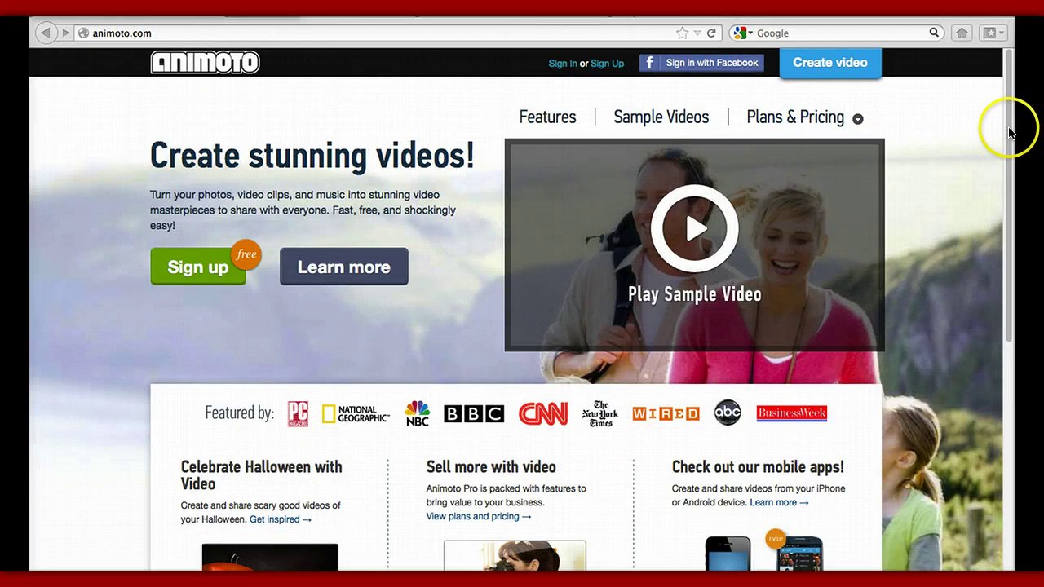
{"action": "left_click_drag", "start_coordinate": [1010, 130], "coordinate": [1016, 405]}
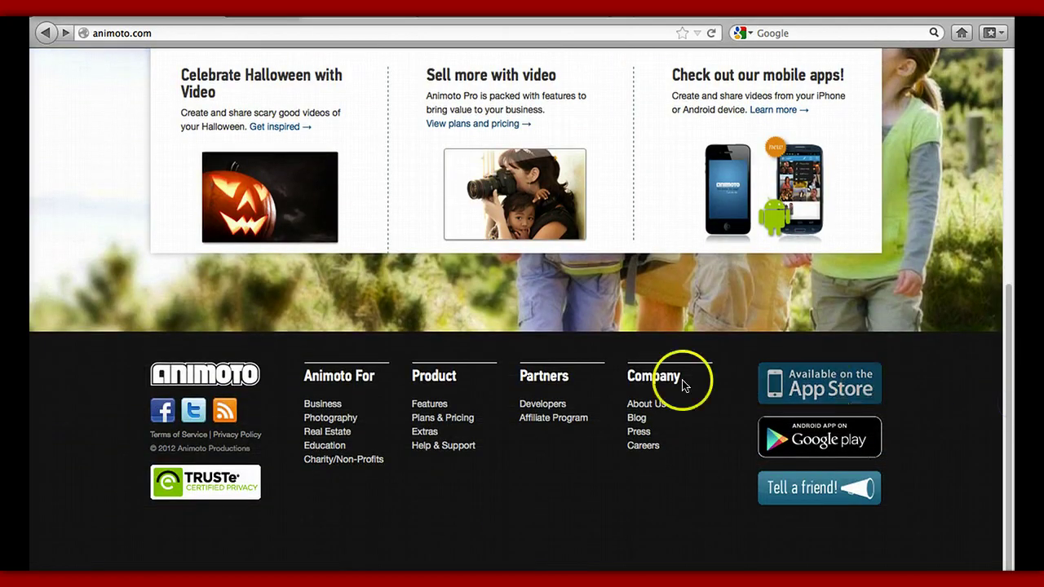
{"action": "left_click", "coordinate": [340, 451]}
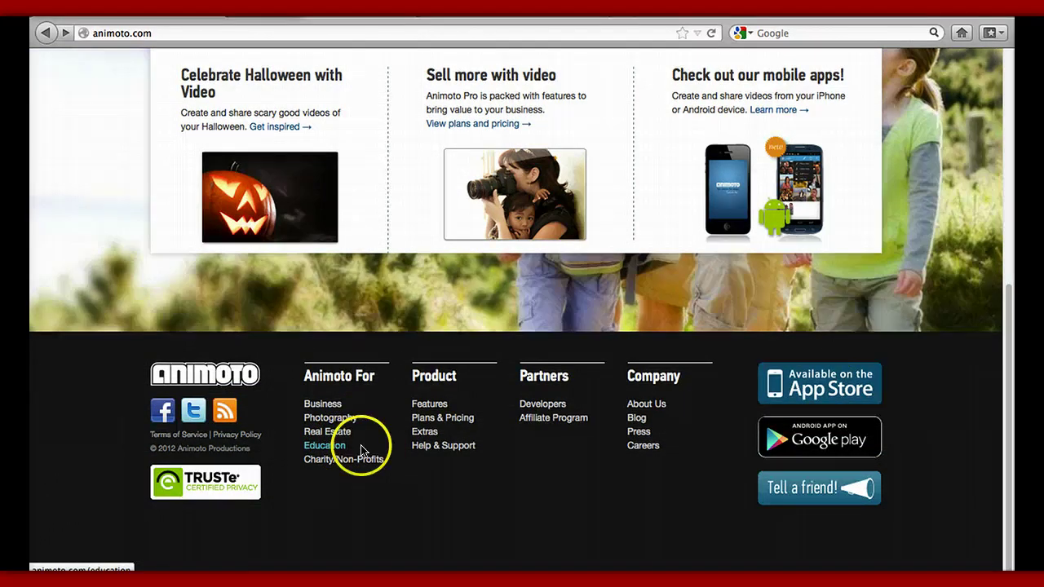
{"action": "left_click", "coordinate": [335, 451]}
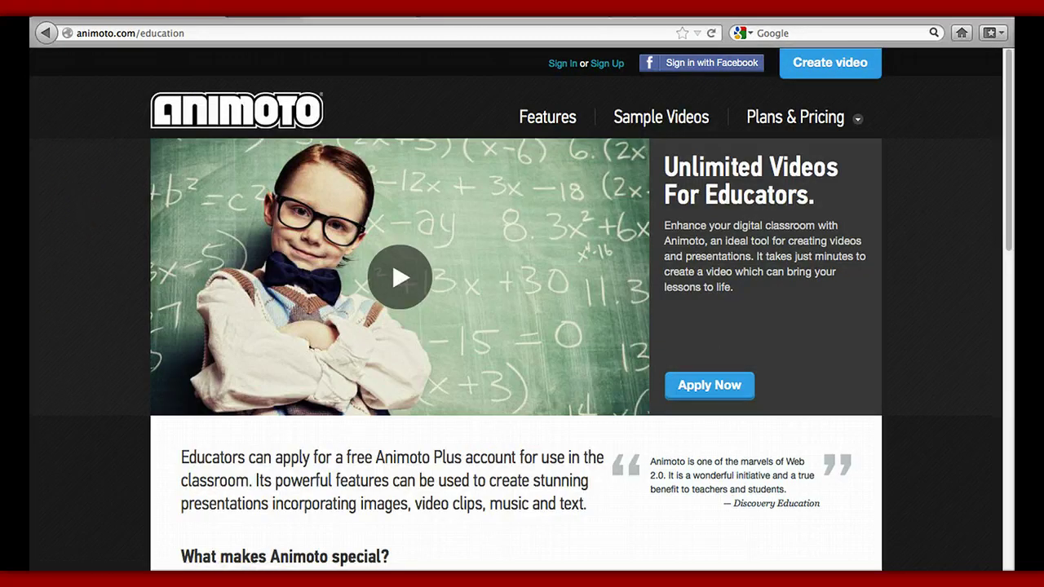
Return to the Animoto home page and start creating a new video.
{"action": "left_click", "coordinate": [46, 33]}
{"action": "left_click", "coordinate": [828, 67]}
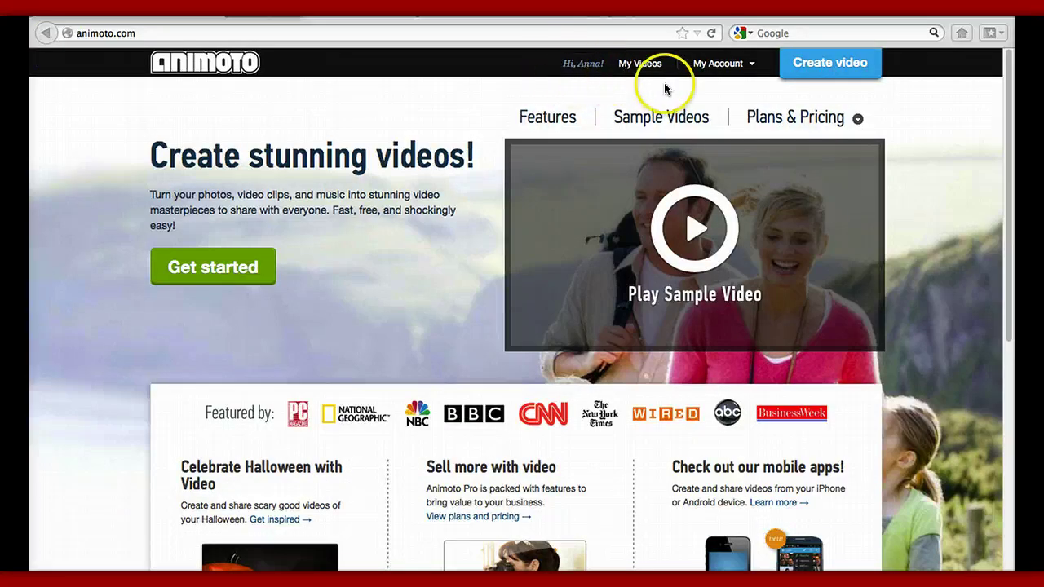
{"action": "left_click", "coordinate": [842, 71]}
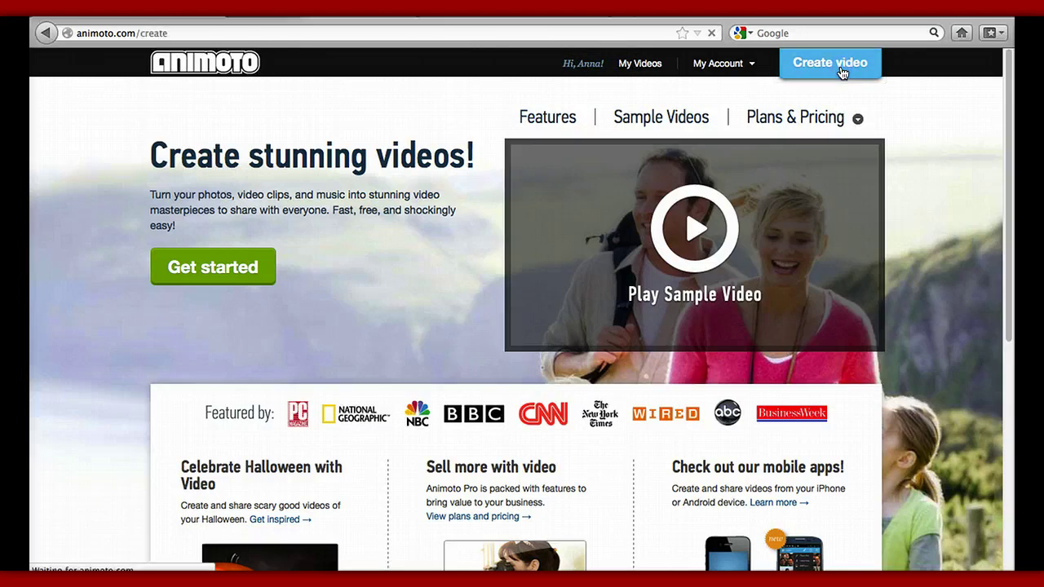
{"action": "mouse_move", "coordinate": [842, 74]}
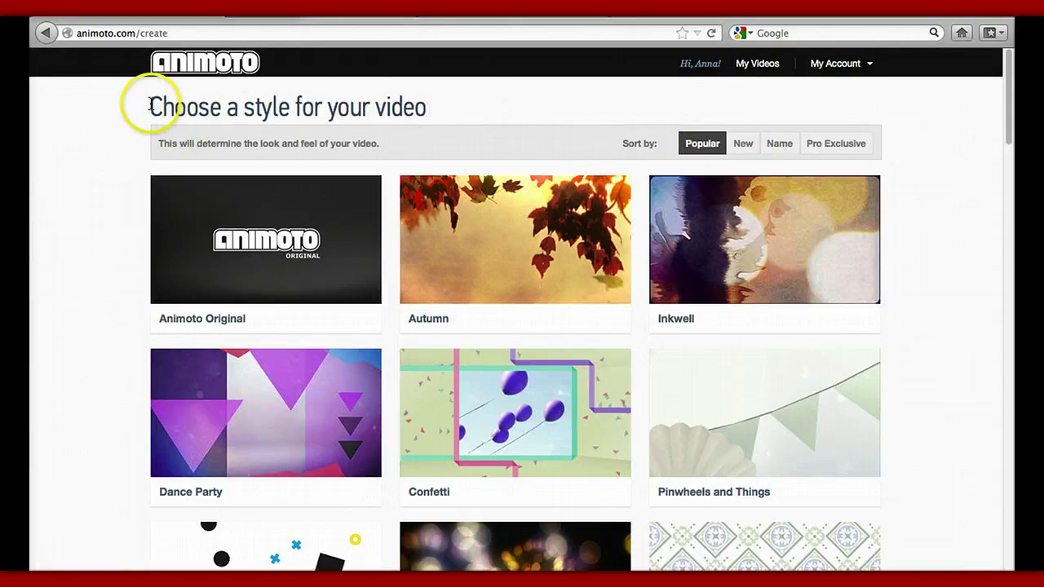
Examine the gallery of video styles, including the ones marked PRO.
{"action": "left_click_drag", "start_coordinate": [151, 104], "coordinate": [433, 106]}
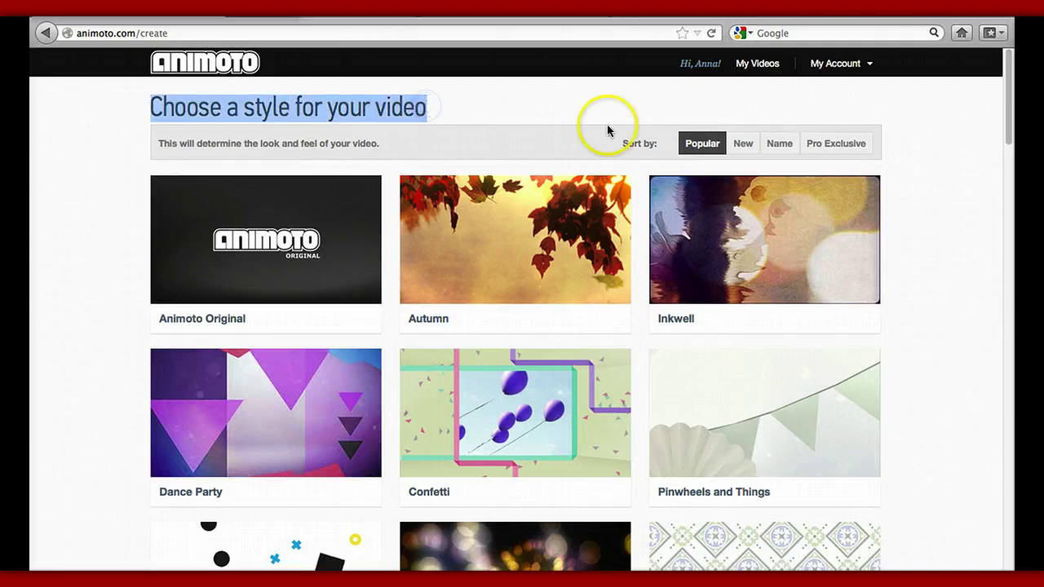
{"action": "left_click", "coordinate": [938, 191]}
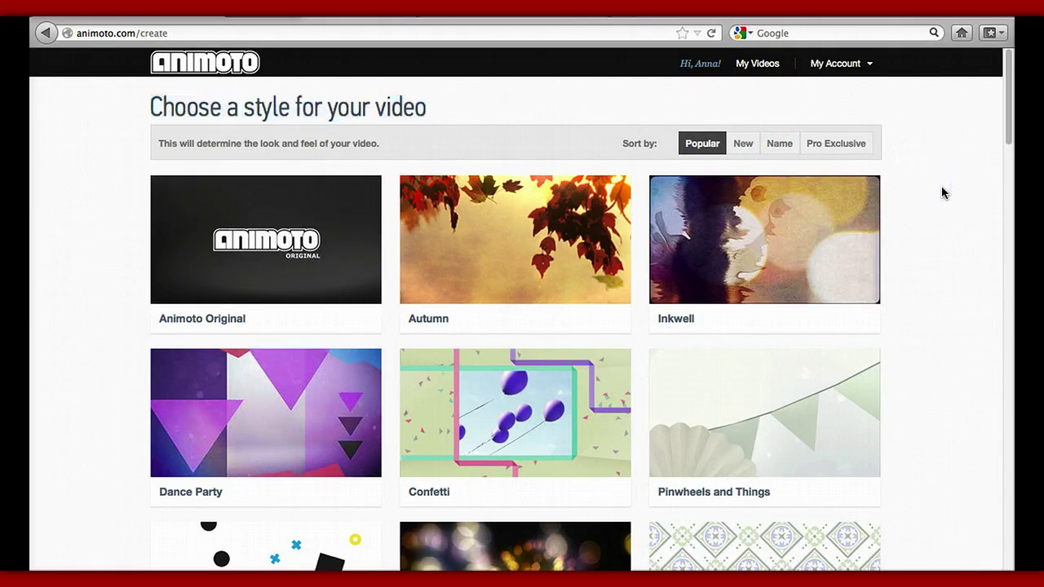
{"action": "scroll", "coordinate": [941, 188], "scroll_direction": "down", "scroll_amount": 5}
{"action": "scroll", "coordinate": [942, 192], "scroll_direction": "down", "scroll_amount": 5}
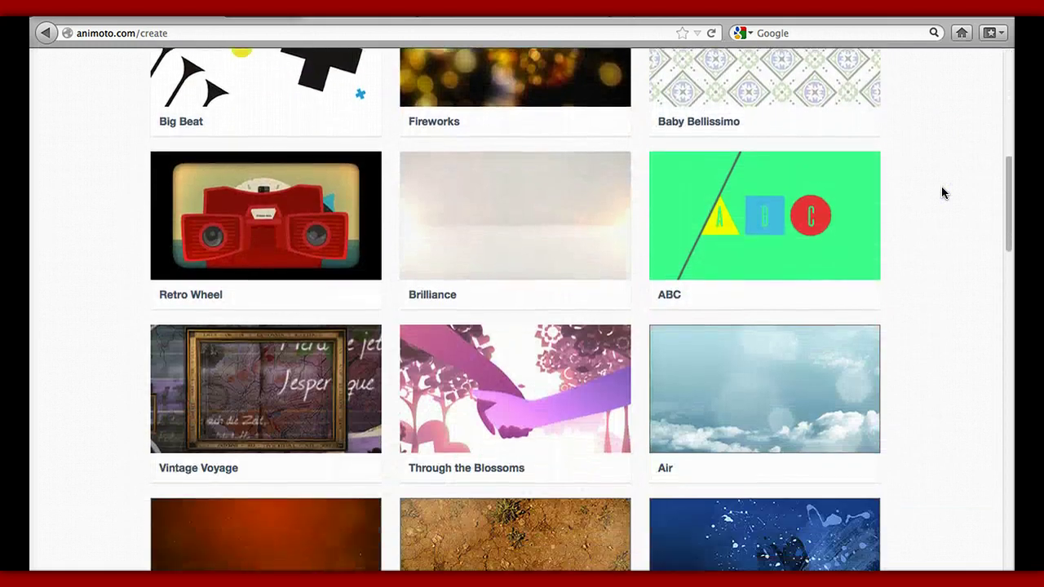
{"action": "left_click", "coordinate": [958, 115]}
{"action": "scroll", "coordinate": [958, 115], "scroll_direction": "down", "scroll_amount": 10}
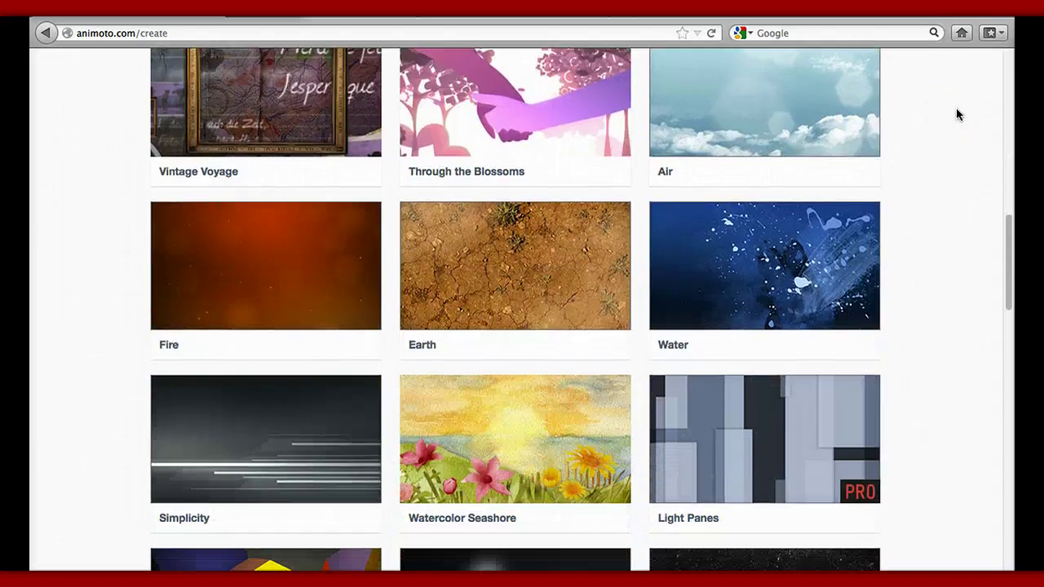
{"action": "scroll", "coordinate": [956, 114], "scroll_direction": "down", "scroll_amount": 1}
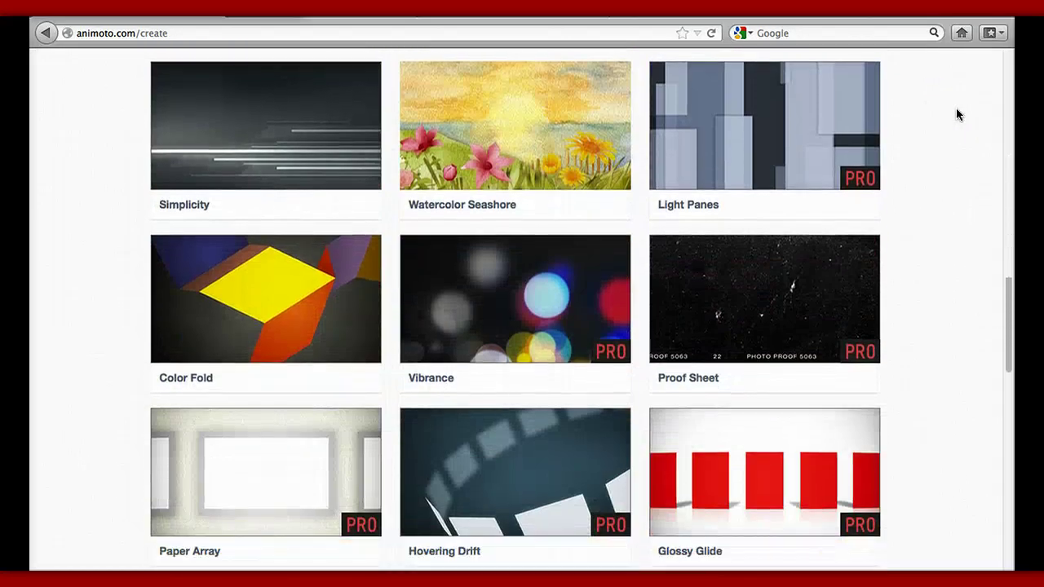
{"action": "left_click", "coordinate": [920, 91]}
{"action": "mouse_move", "coordinate": [734, 135]}
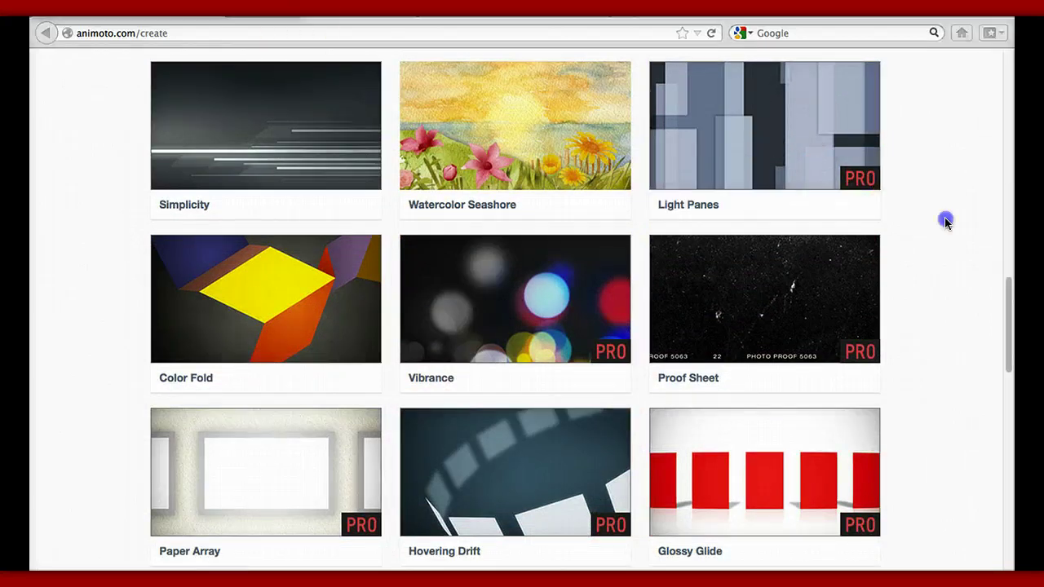
{"action": "scroll", "coordinate": [946, 221], "scroll_direction": "up", "scroll_amount": 10}
{"action": "scroll", "coordinate": [946, 222], "scroll_direction": "up", "scroll_amount": 3}
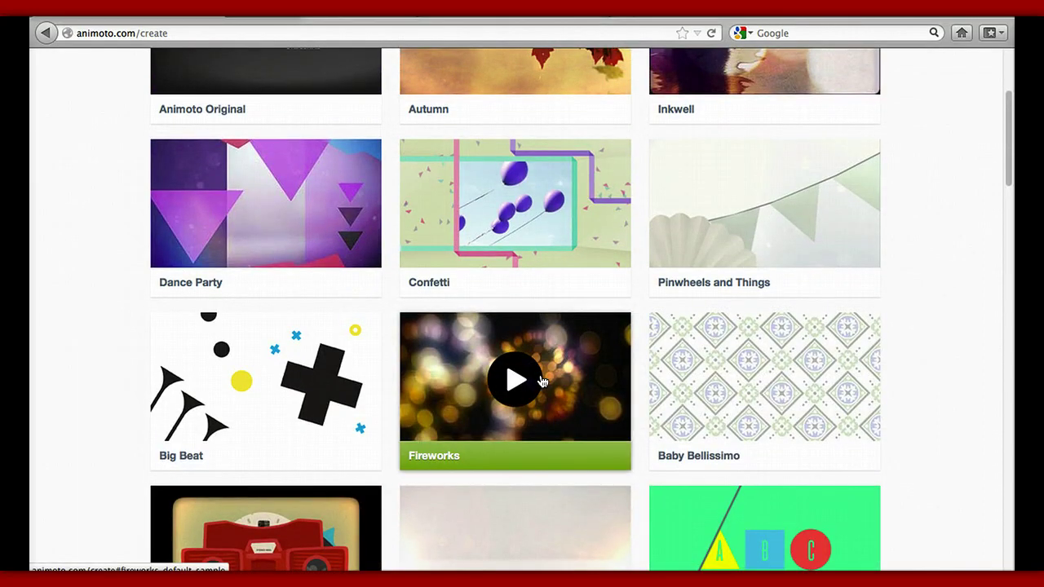
Preview the sample of the Fireworks style and create the video with that style.
{"action": "left_click", "coordinate": [519, 377]}
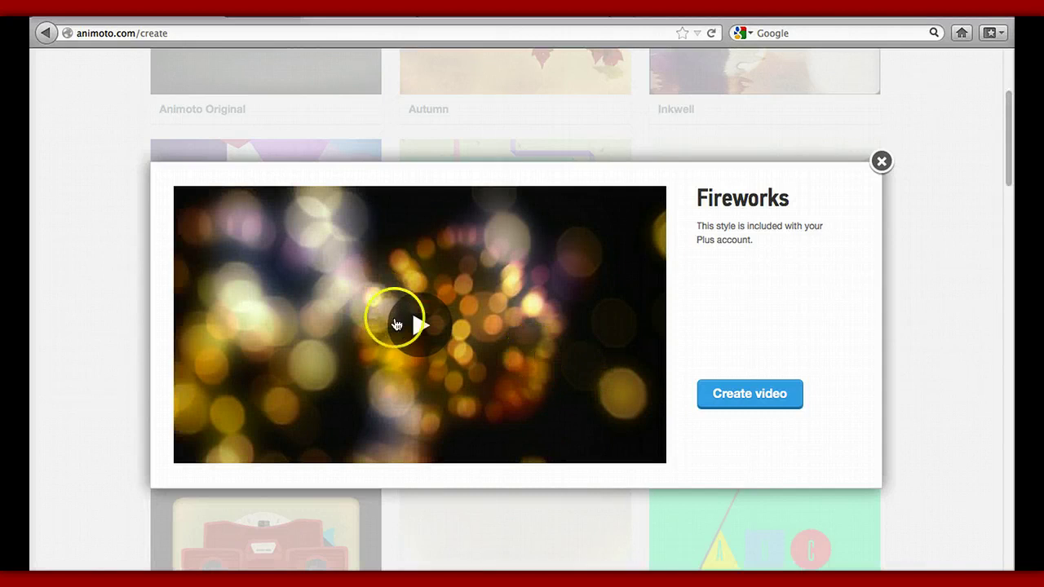
{"action": "left_click", "coordinate": [414, 327]}
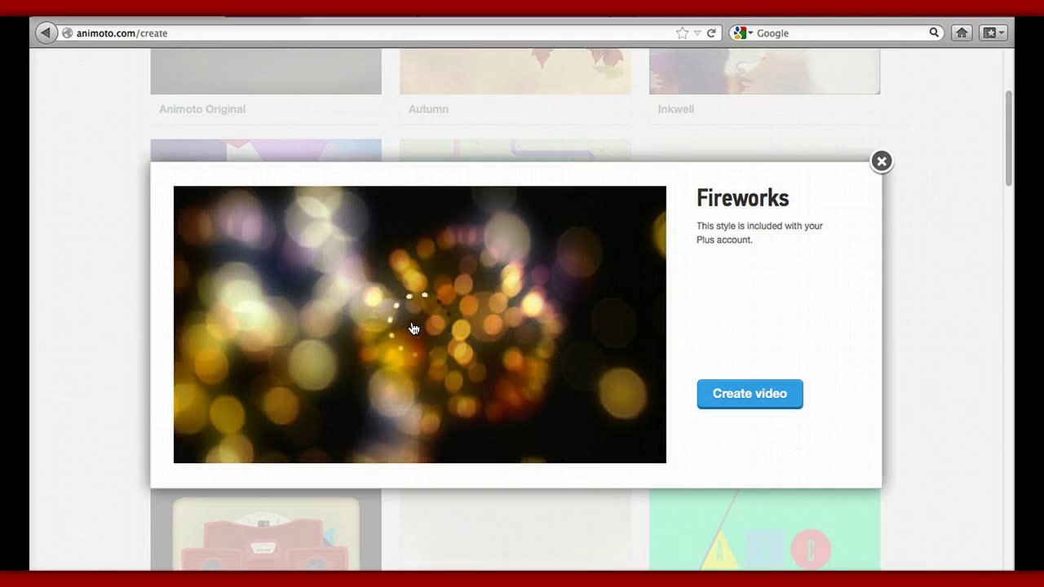
{"action": "left_click", "coordinate": [440, 338]}
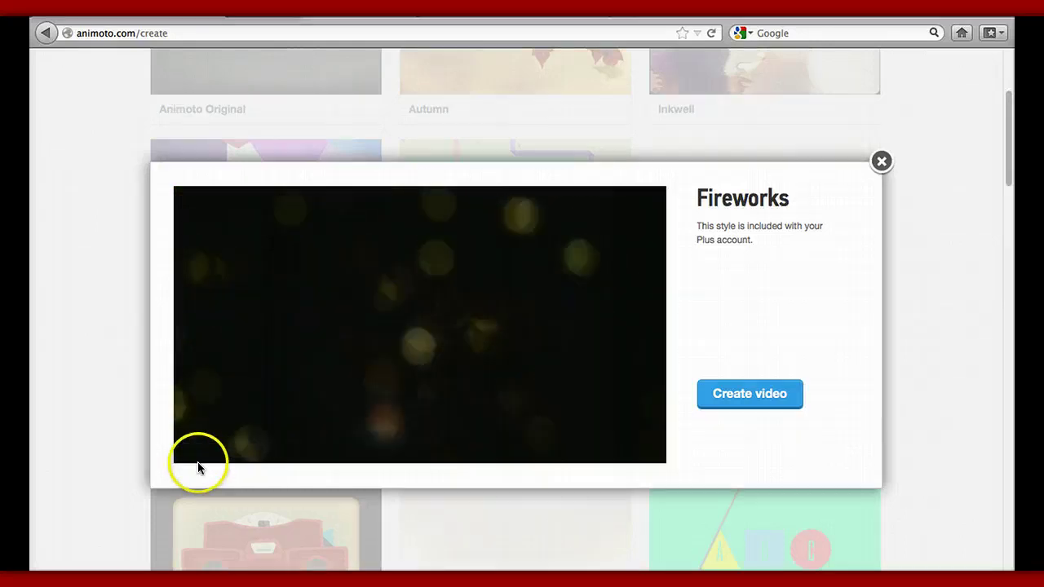
{"action": "left_click", "coordinate": [202, 453]}
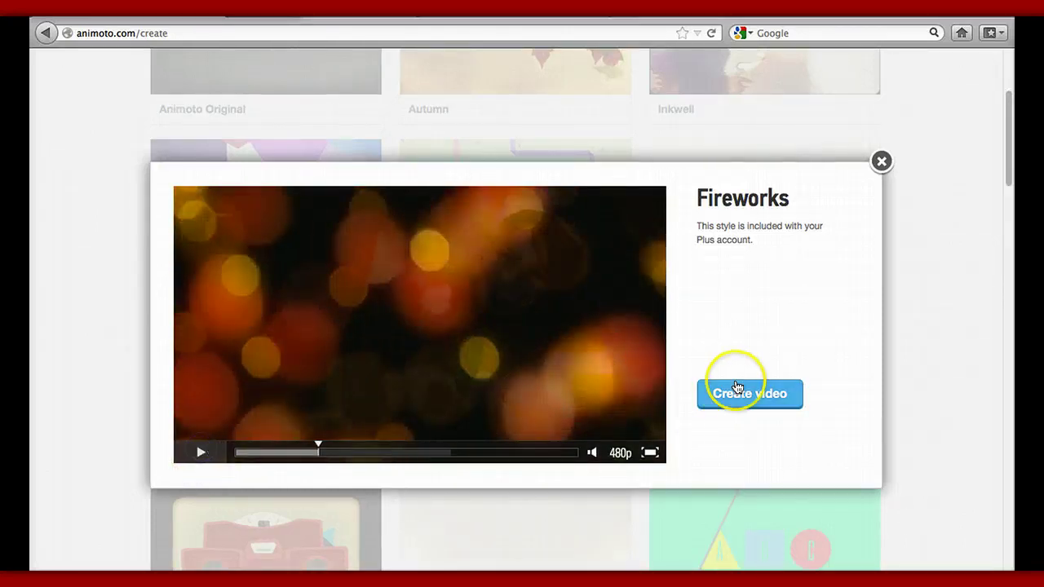
{"action": "left_click", "coordinate": [767, 396]}
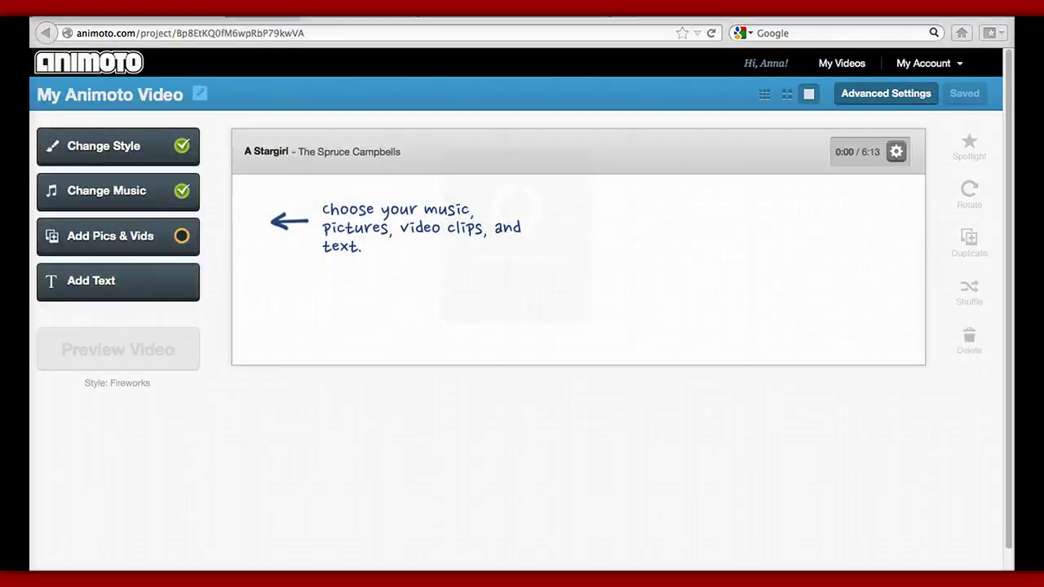
Rename the video project as "CCC - Inland Empire".
{"action": "left_click", "coordinate": [171, 96]}
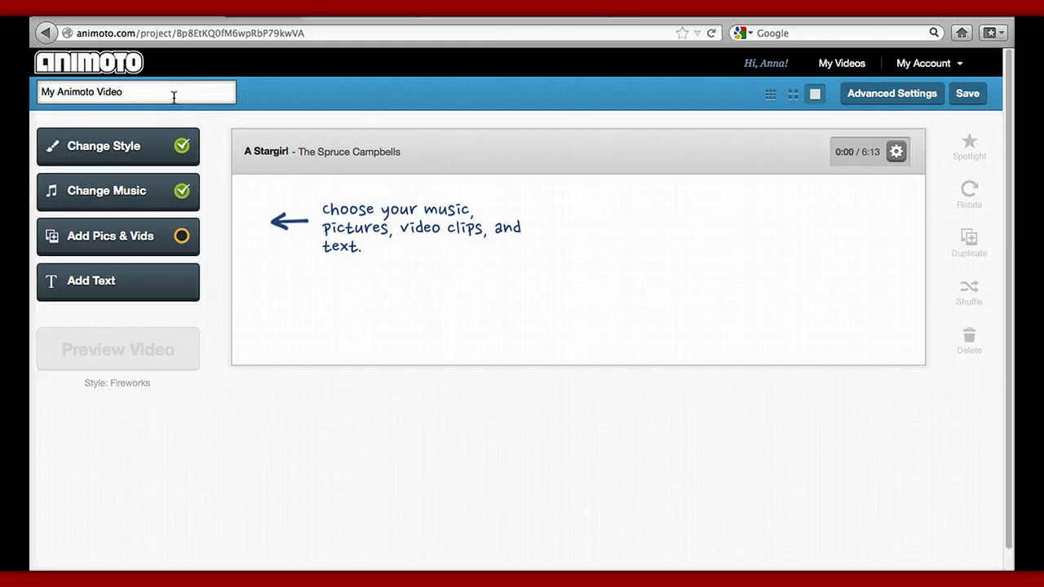
{"action": "left_click_drag", "start_coordinate": [133, 93], "coordinate": [38, 92]}
{"action": "type", "text": "CCC - Inland Empire"}
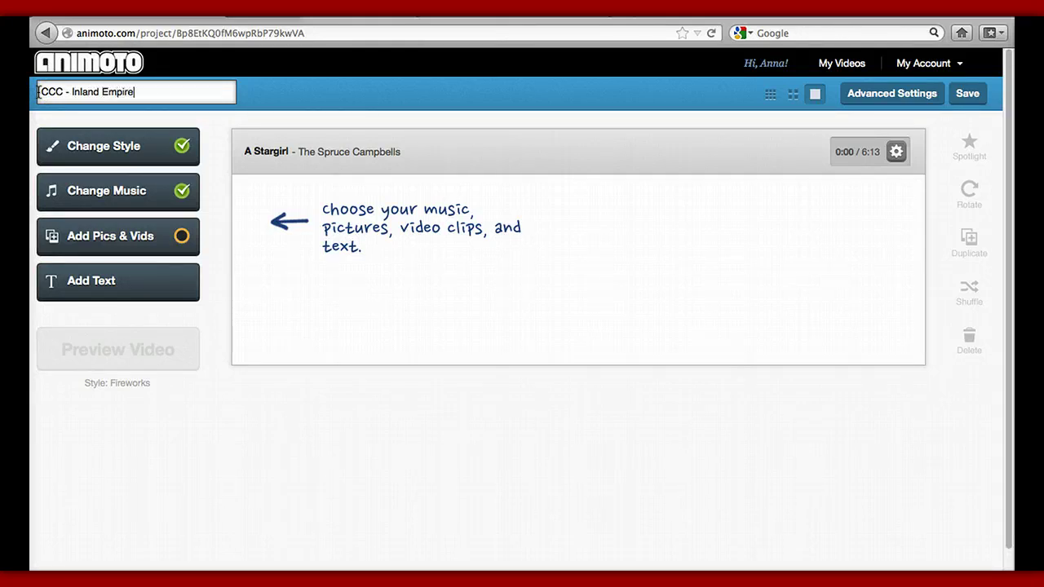
{"action": "key", "text": "Return"}
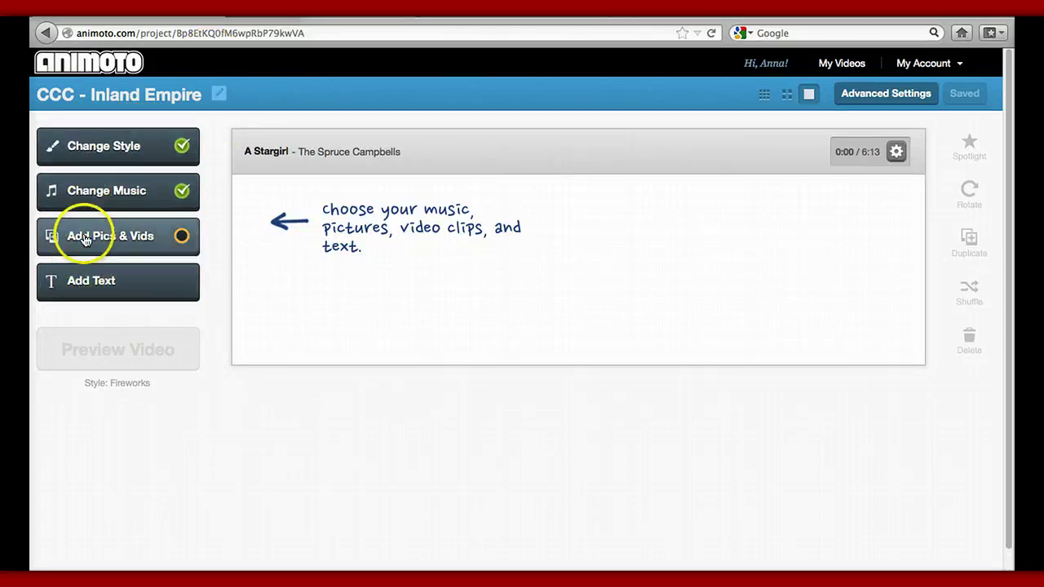
Look through the recommended Love/Romance songs among the music choices and return to the music categories.
{"action": "left_click", "coordinate": [164, 200]}
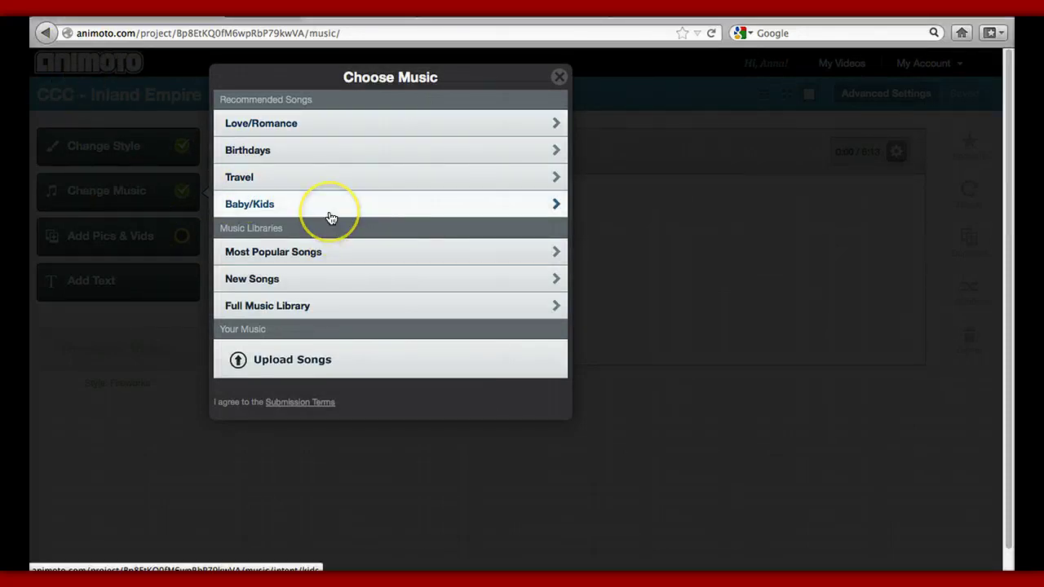
{"action": "left_click", "coordinate": [541, 124]}
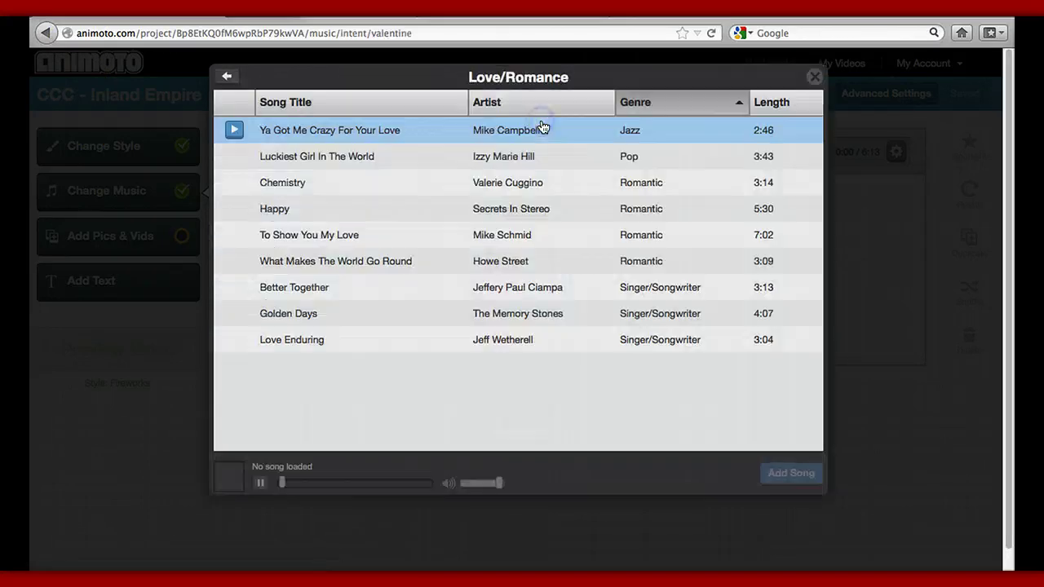
{"action": "left_click", "coordinate": [230, 78]}
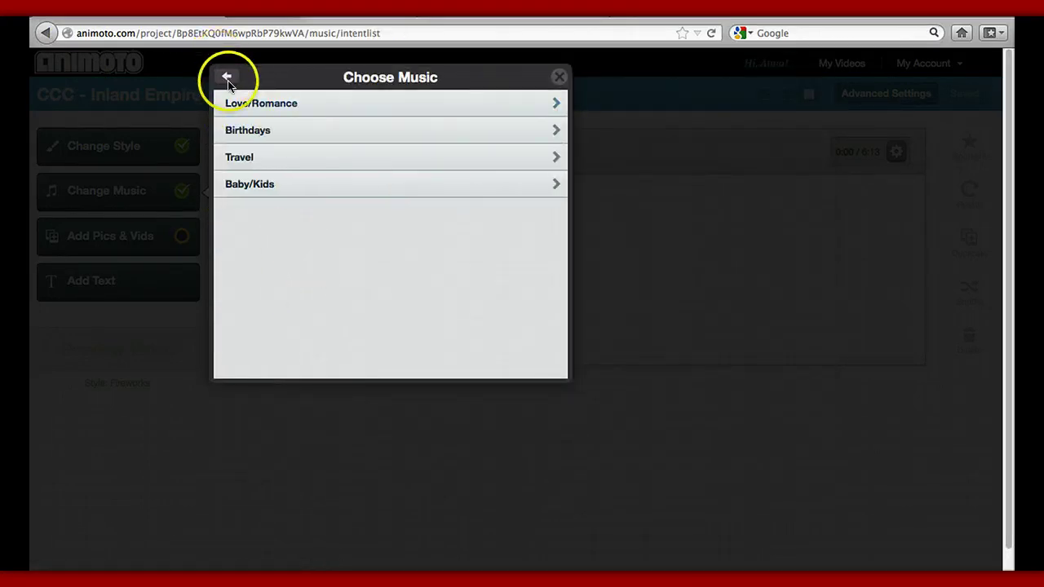
{"action": "left_click", "coordinate": [229, 85]}
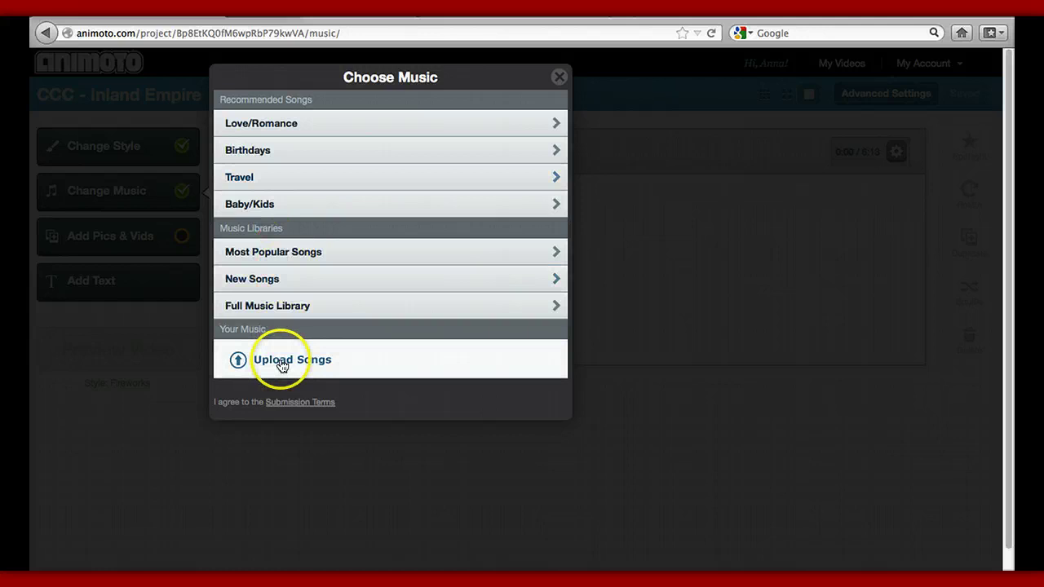
View the file selection for uploading own songs and leave the music choices without adding a song.
{"action": "left_click", "coordinate": [281, 364]}
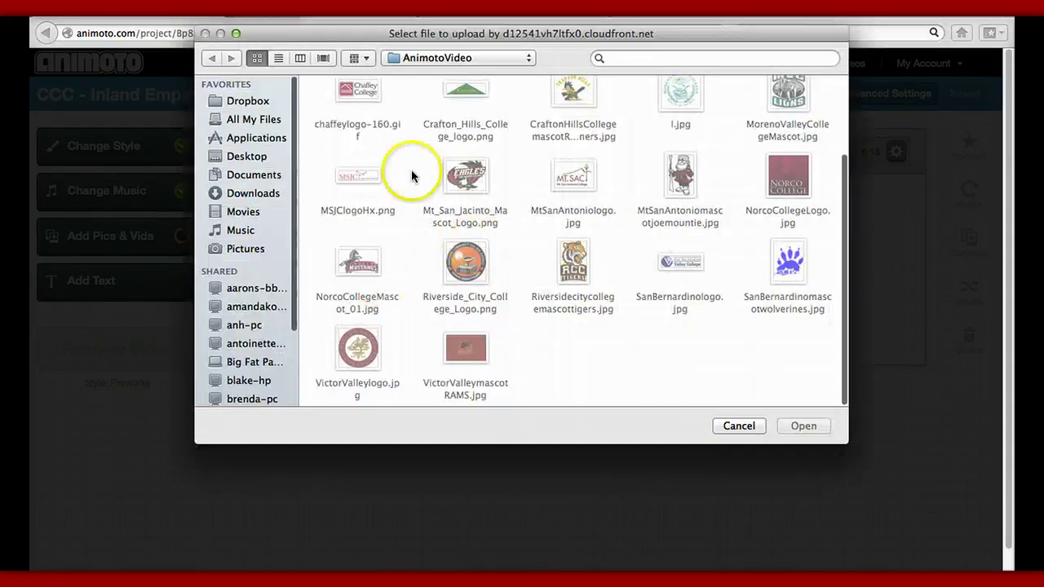
{"action": "left_click", "coordinate": [207, 35]}
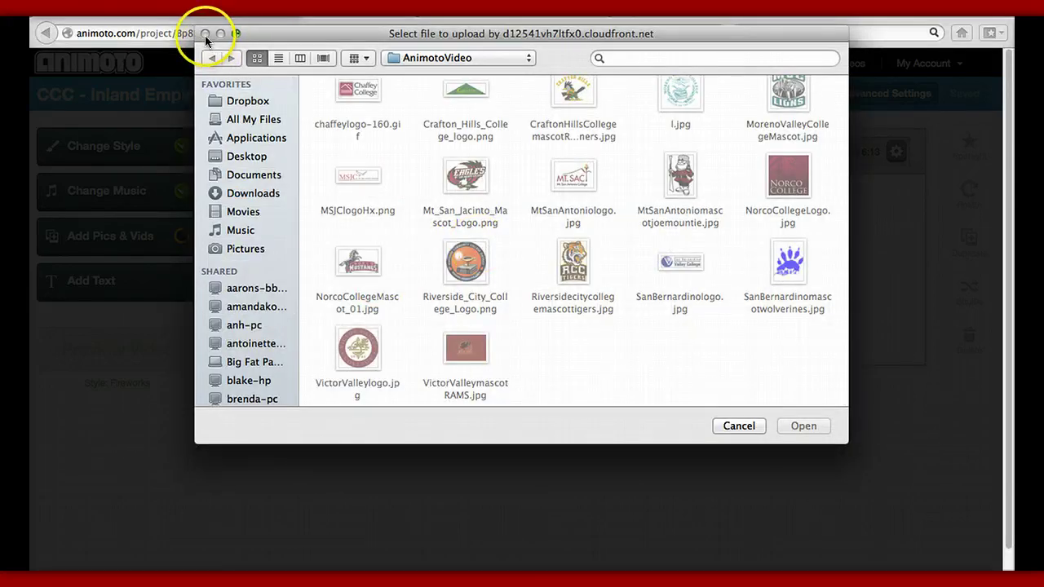
{"action": "left_click", "coordinate": [739, 426]}
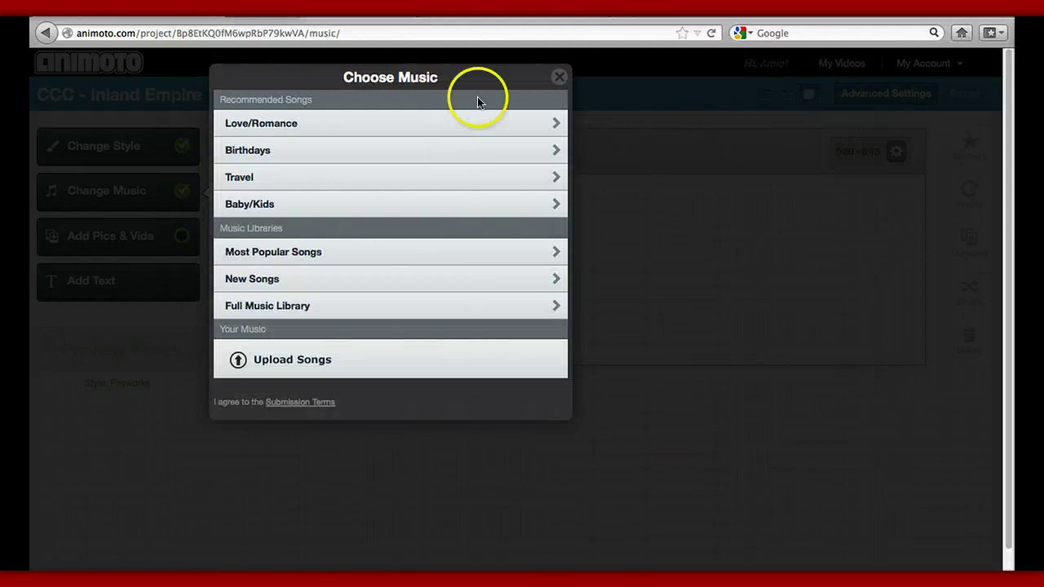
{"action": "left_click", "coordinate": [561, 77]}
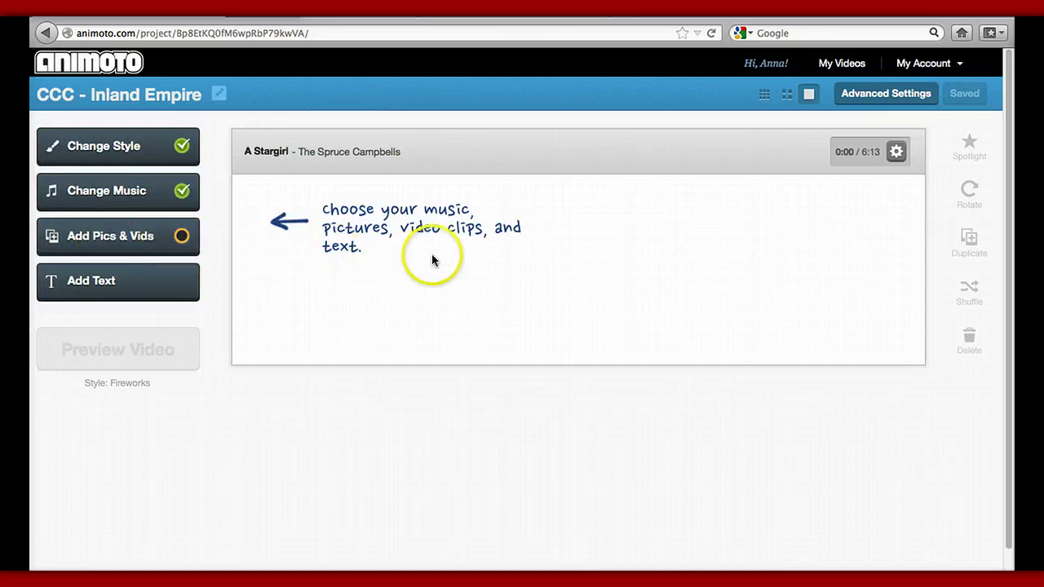
Upload the nine college mascot images from the AnimotoVideo folder on the computer to the video project.
{"action": "left_click", "coordinate": [136, 235]}
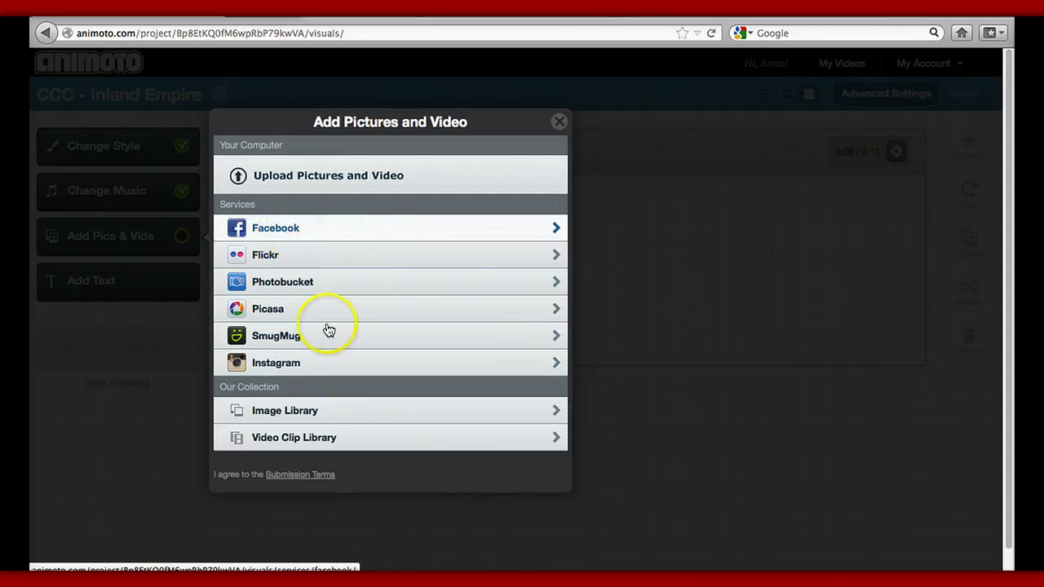
{"action": "left_click", "coordinate": [399, 179]}
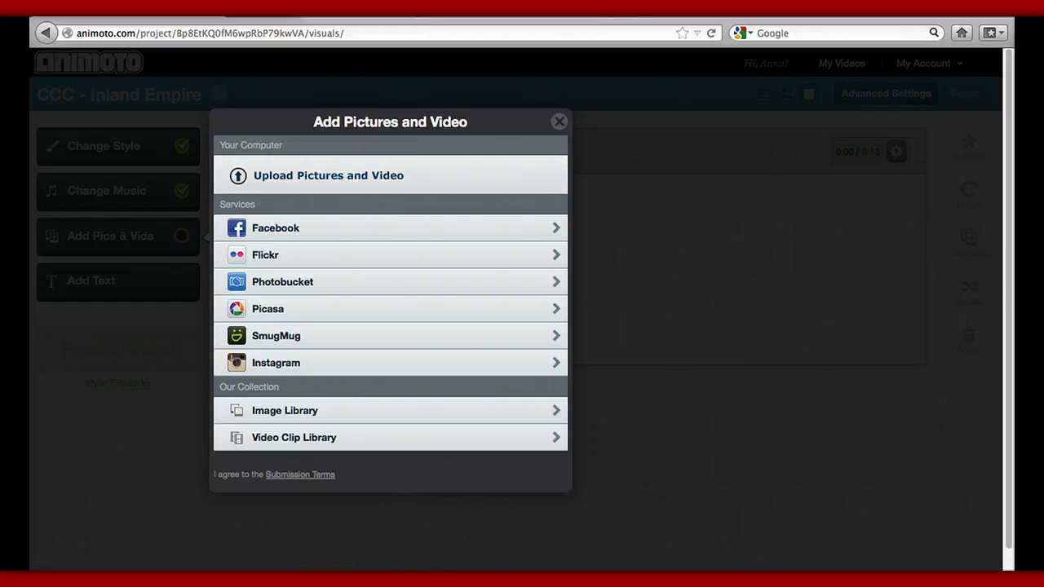
{"action": "key", "text": "Escape"}
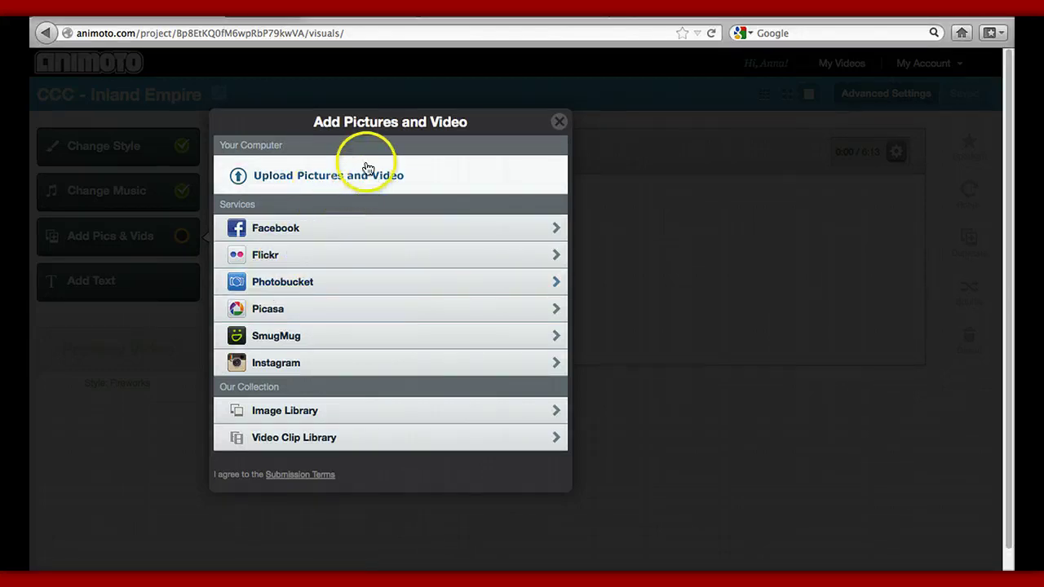
{"action": "left_click", "coordinate": [400, 179]}
{"action": "scroll", "coordinate": [529, 231], "scroll_direction": "up", "scroll_amount": 4}
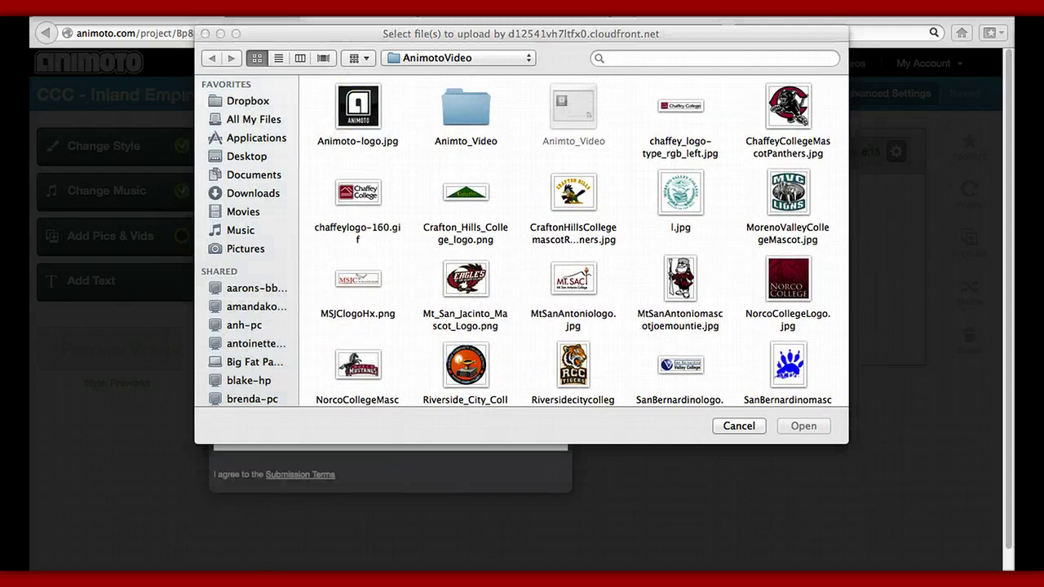
{"action": "left_click", "coordinate": [790, 111]}
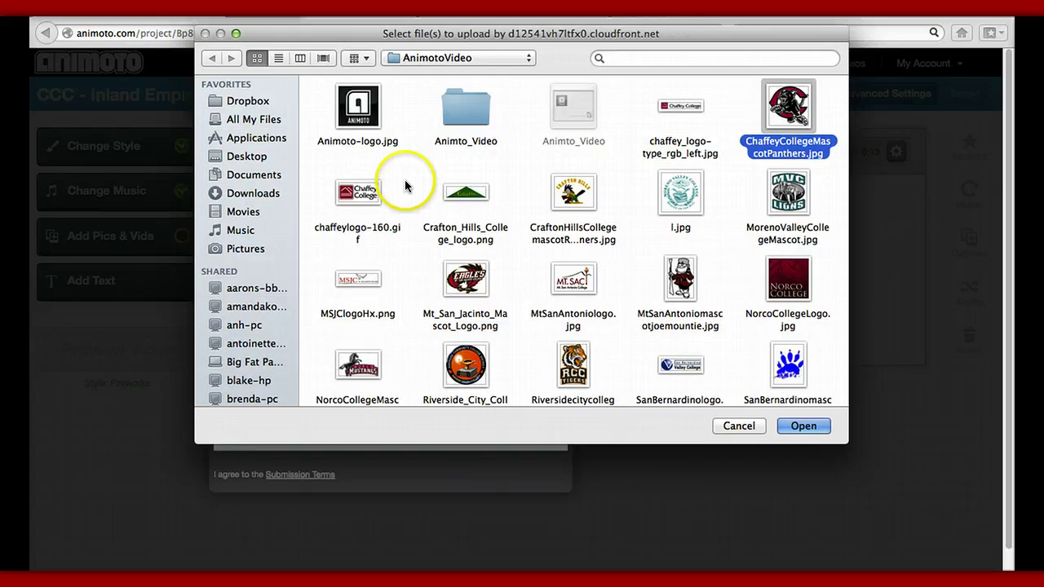
{"action": "left_click", "coordinate": [576, 196], "text": "super"}
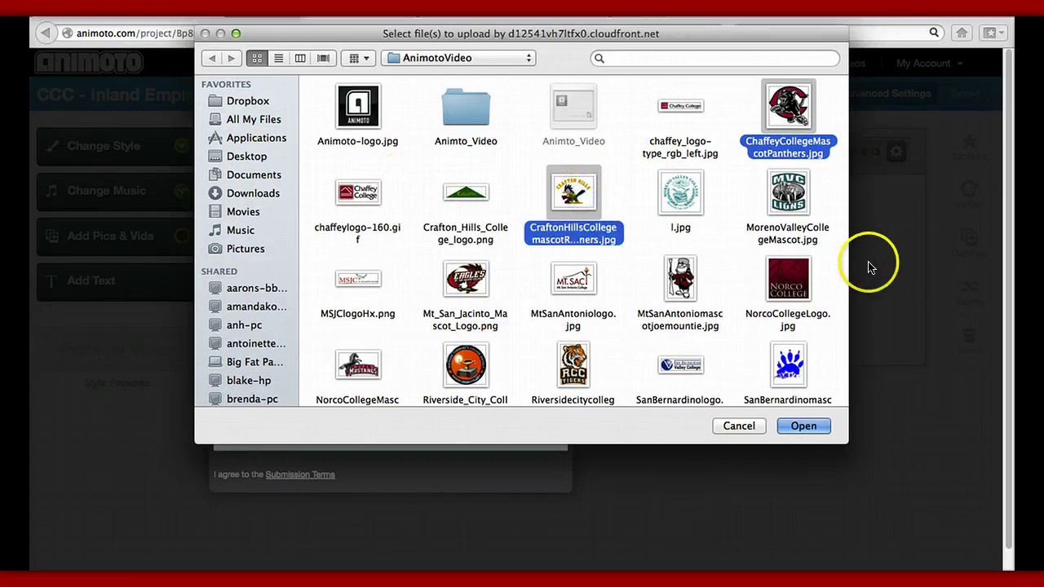
{"action": "left_click", "coordinate": [788, 204], "text": "super"}
{"action": "left_click", "coordinate": [462, 292], "text": "super"}
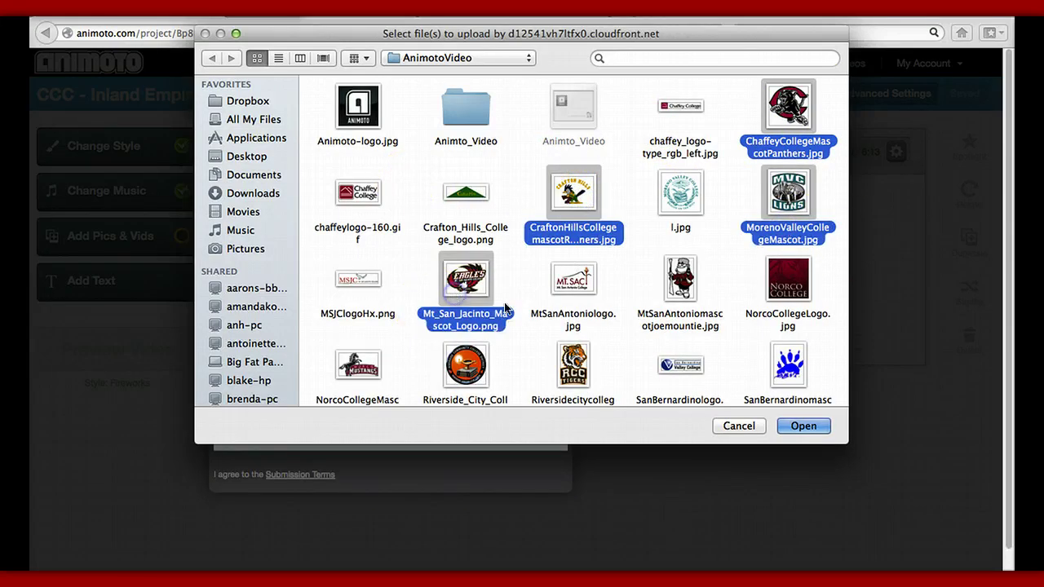
{"action": "left_click", "coordinate": [677, 290], "text": "super"}
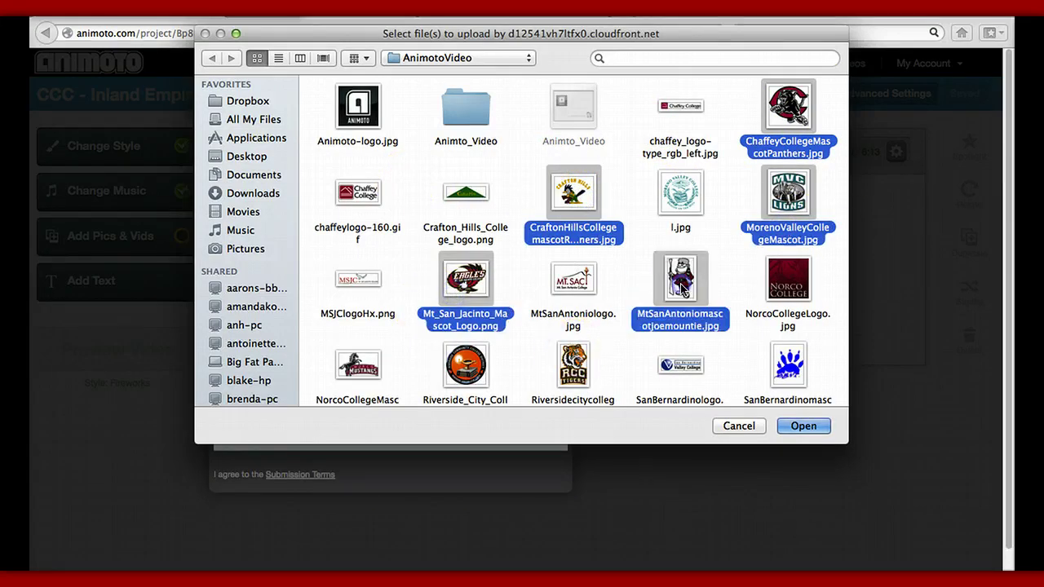
{"action": "left_click", "coordinate": [376, 358], "text": "super"}
{"action": "left_click", "coordinate": [576, 359], "text": "super"}
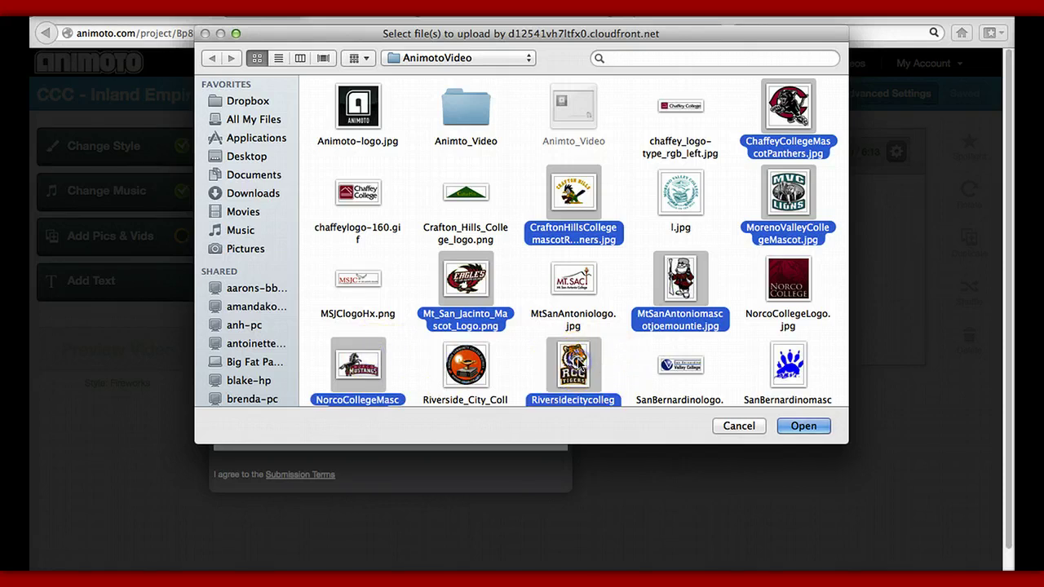
{"action": "left_click", "coordinate": [788, 359], "text": "super"}
{"action": "scroll", "coordinate": [649, 338], "scroll_direction": "down", "scroll_amount": 2}
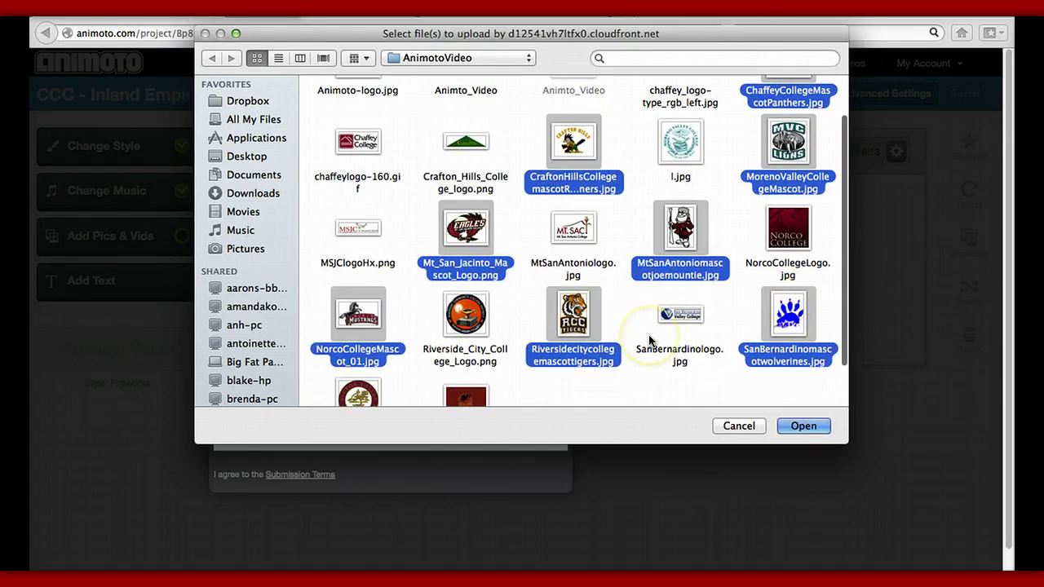
{"action": "scroll", "coordinate": [648, 334], "scroll_direction": "down", "scroll_amount": 2}
{"action": "left_click", "coordinate": [458, 373], "text": "super"}
{"action": "left_click", "coordinate": [805, 432]}
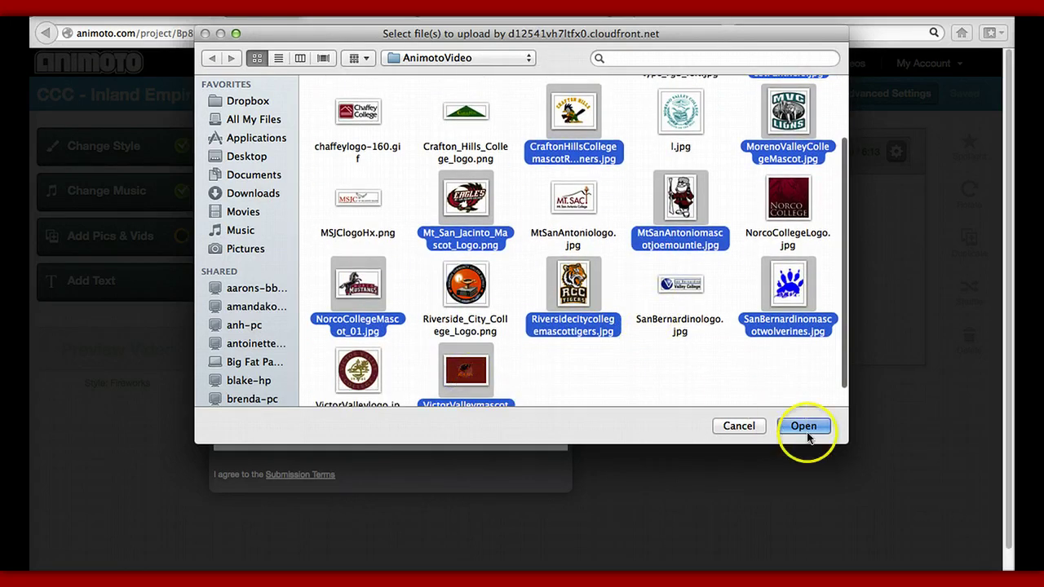
{"action": "left_click", "coordinate": [810, 428]}
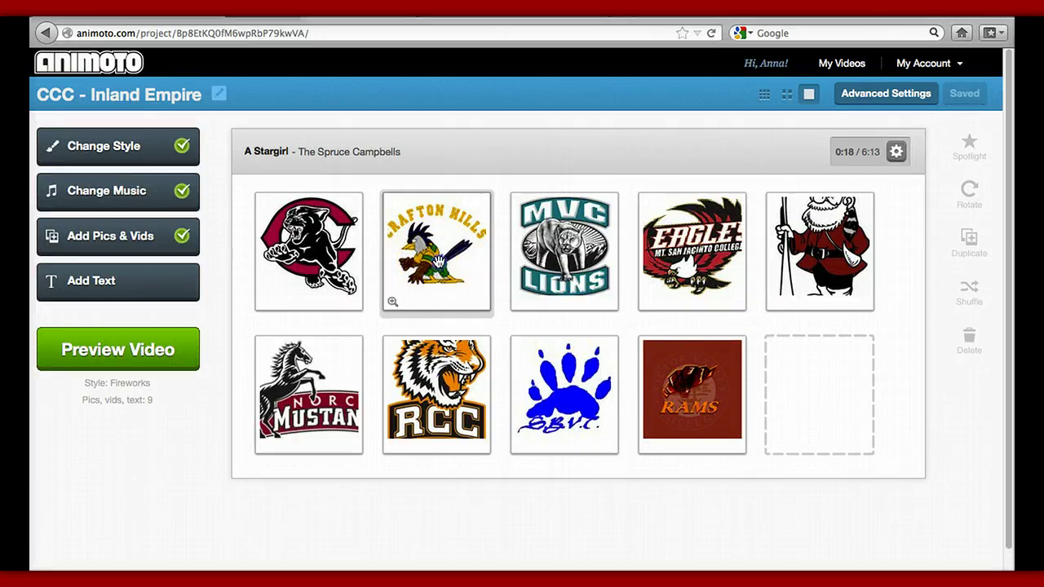
Move the Crafton Hills mascot image behind the MVC Lions image and restore the original order.
{"action": "left_click_drag", "start_coordinate": [439, 261], "coordinate": [580, 274]}
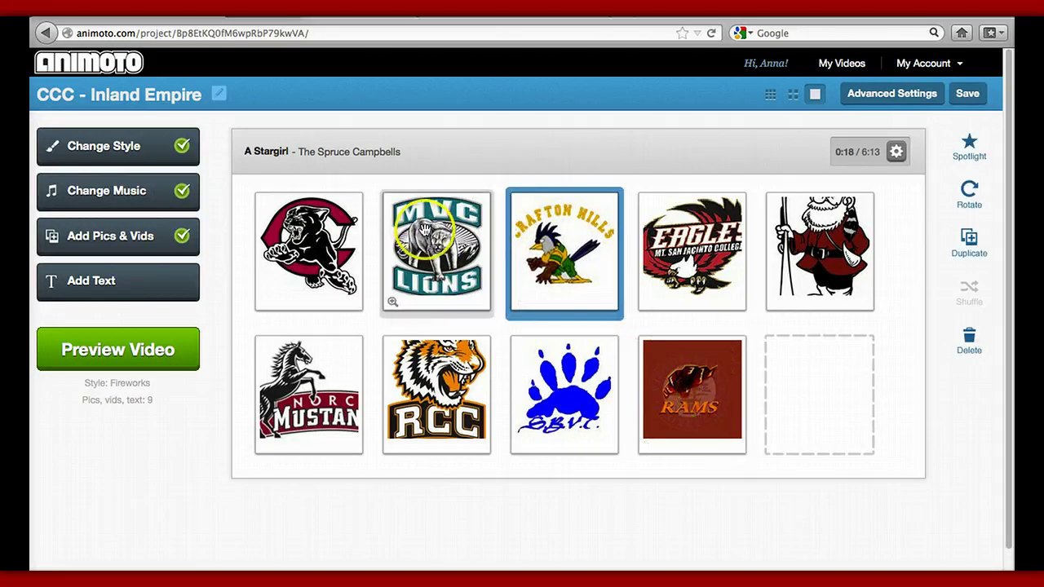
{"action": "left_click_drag", "start_coordinate": [437, 244], "coordinate": [571, 243]}
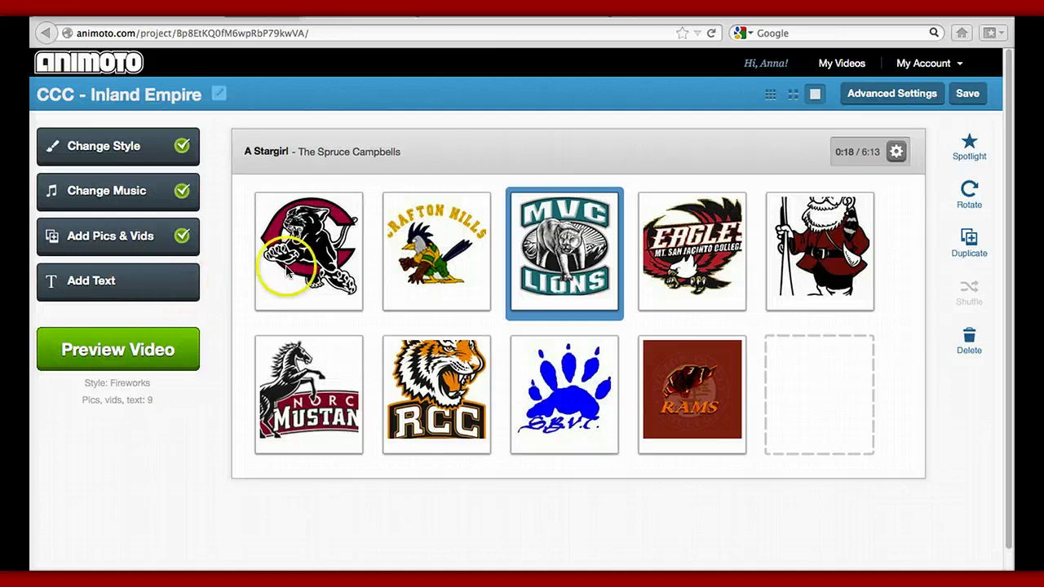
Start a new text slide and enter "Chaffey College" as its header.
{"action": "left_click", "coordinate": [145, 288]}
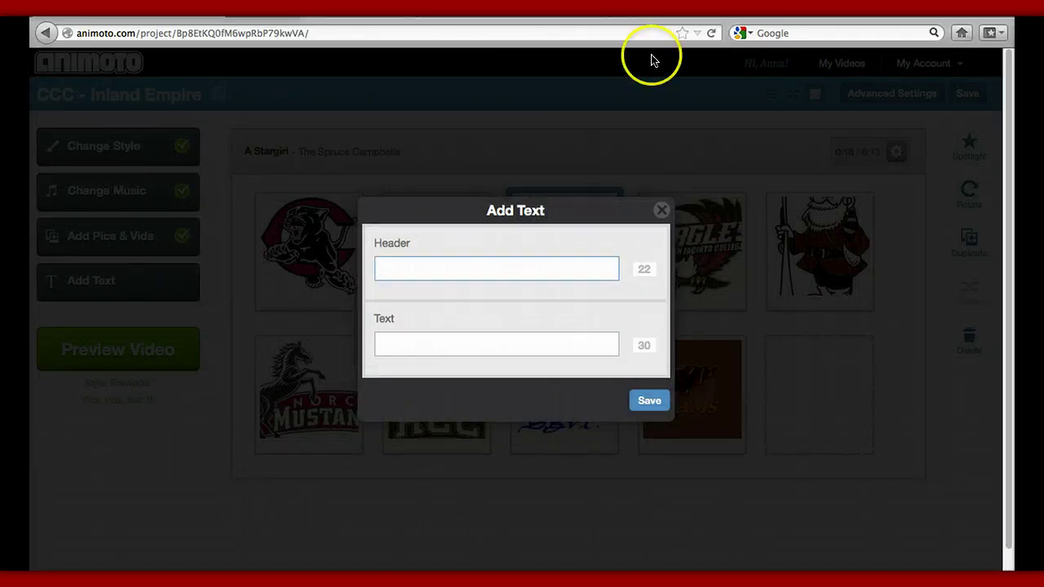
{"action": "left_click_drag", "start_coordinate": [376, 243], "coordinate": [410, 243]}
{"action": "left_click", "coordinate": [402, 319]}
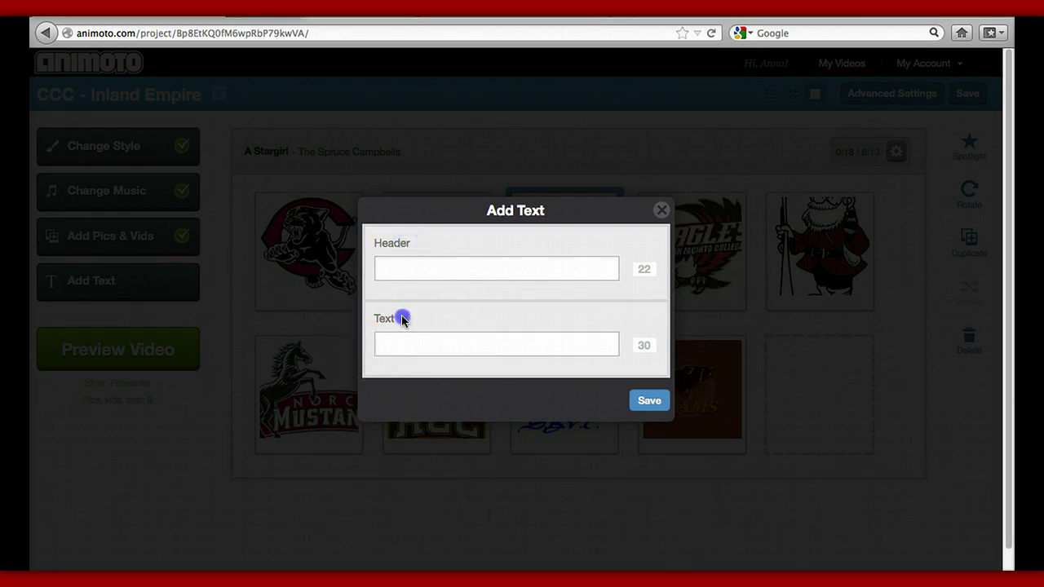
{"action": "left_click", "coordinate": [408, 267]}
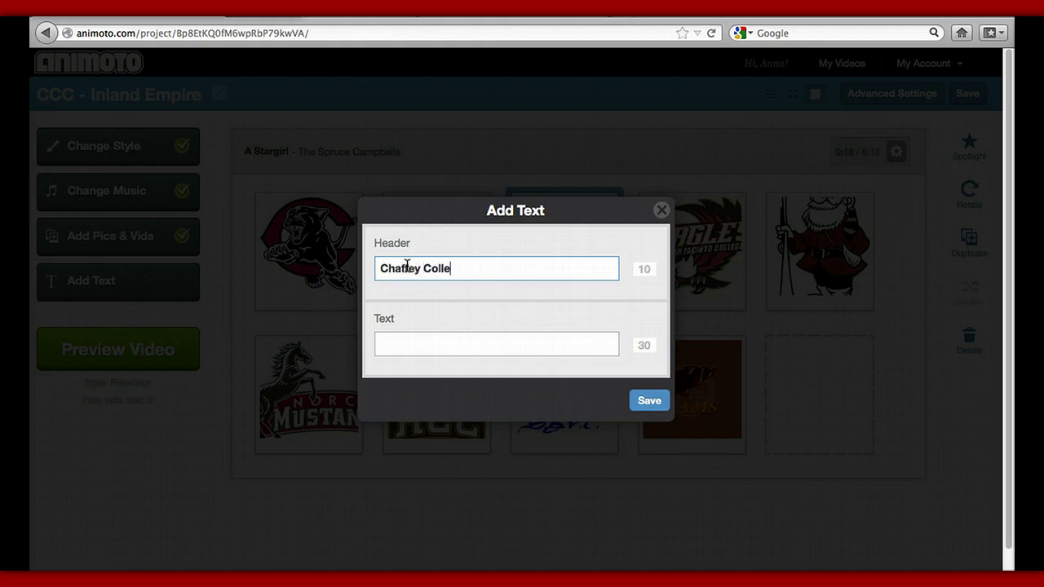
{"action": "type", "text": "Chaffey College"}
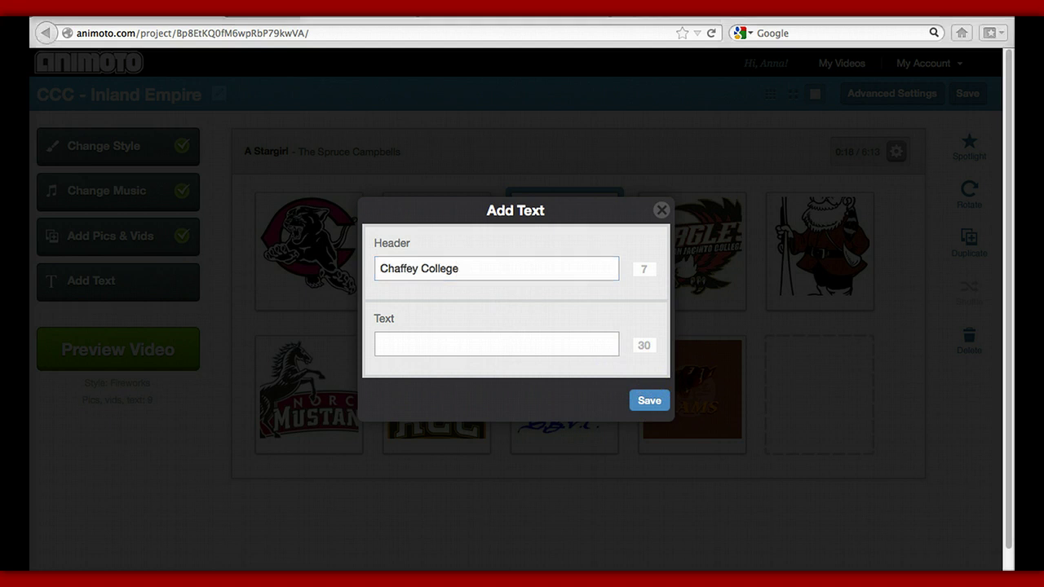
Clear the slide's header, enter "Mt. San Jacinto College" as its text line instead, and save the text slide.
{"action": "left_click", "coordinate": [432, 265]}
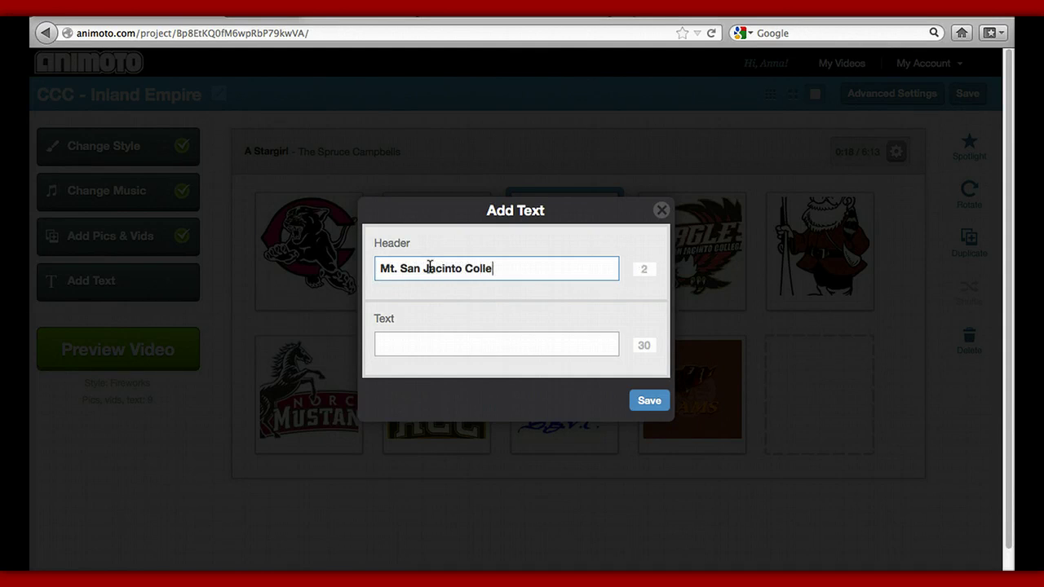
{"action": "left_click_drag", "start_coordinate": [527, 268], "coordinate": [348, 261]}
{"action": "key", "text": "ctrl+x"}
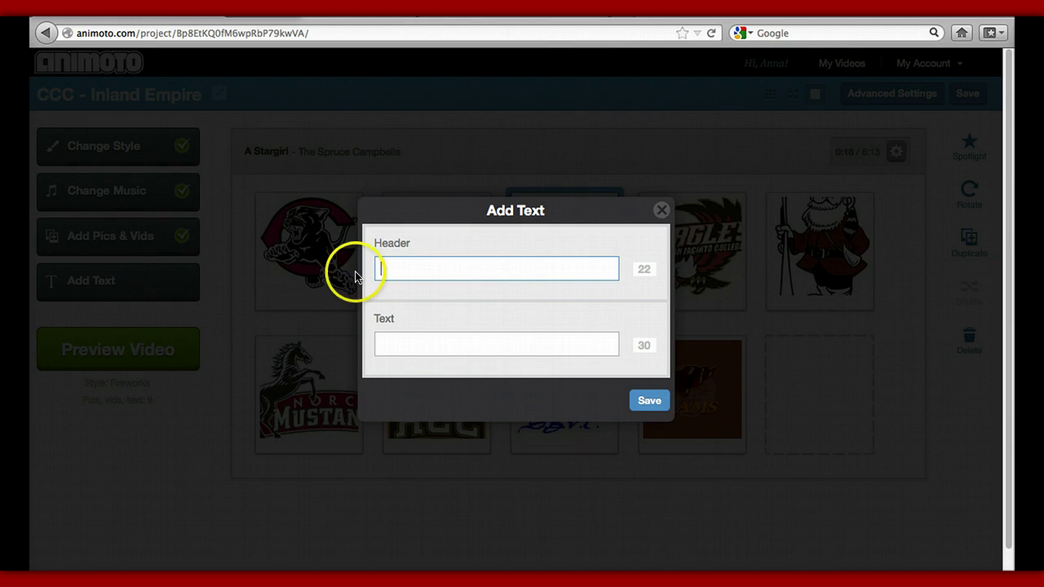
{"action": "left_click", "coordinate": [389, 344]}
{"action": "key", "text": "ctrl+v"}
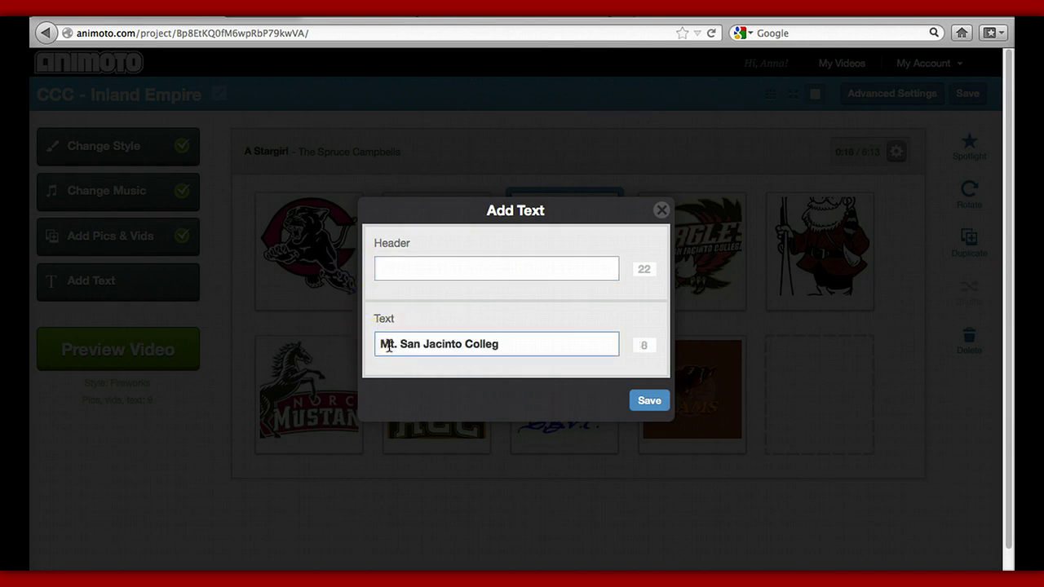
{"action": "type", "text": "e"}
{"action": "left_click", "coordinate": [452, 276]}
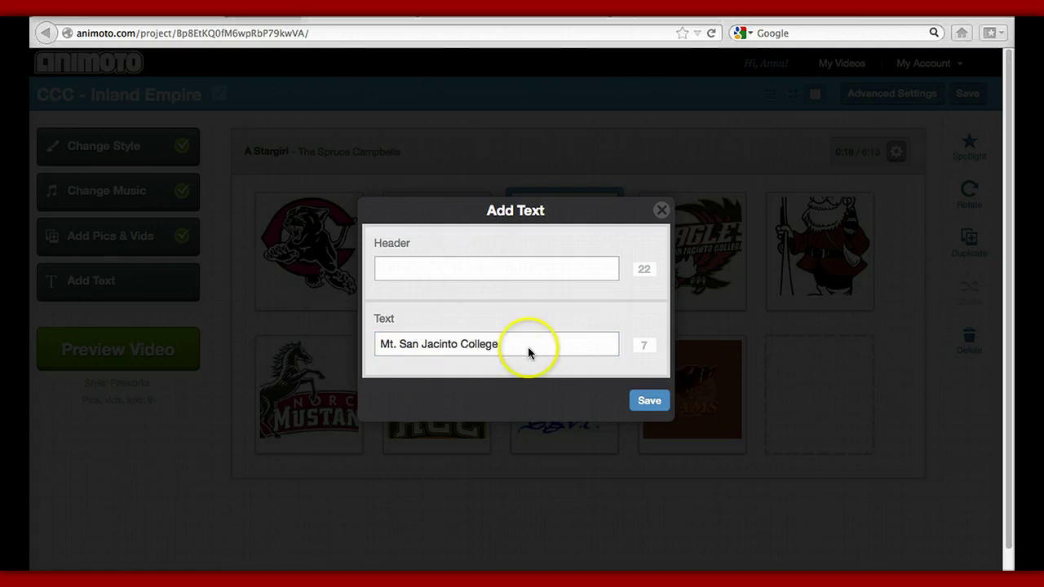
{"action": "left_click", "coordinate": [650, 404]}
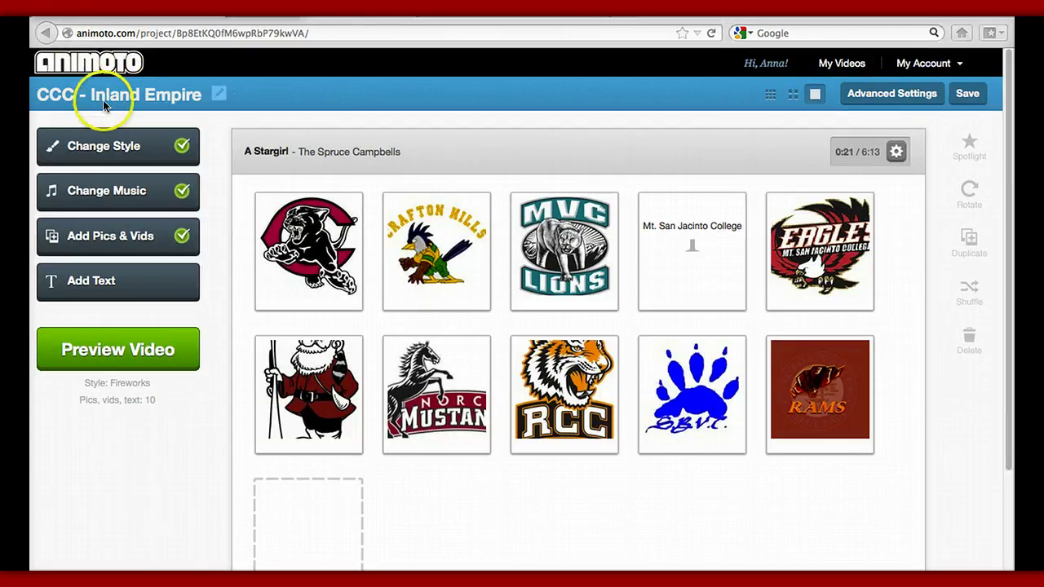
Select the Mt. San Jacinto College text slide in front of the Eagles mascot image.
{"action": "left_click", "coordinate": [688, 242]}
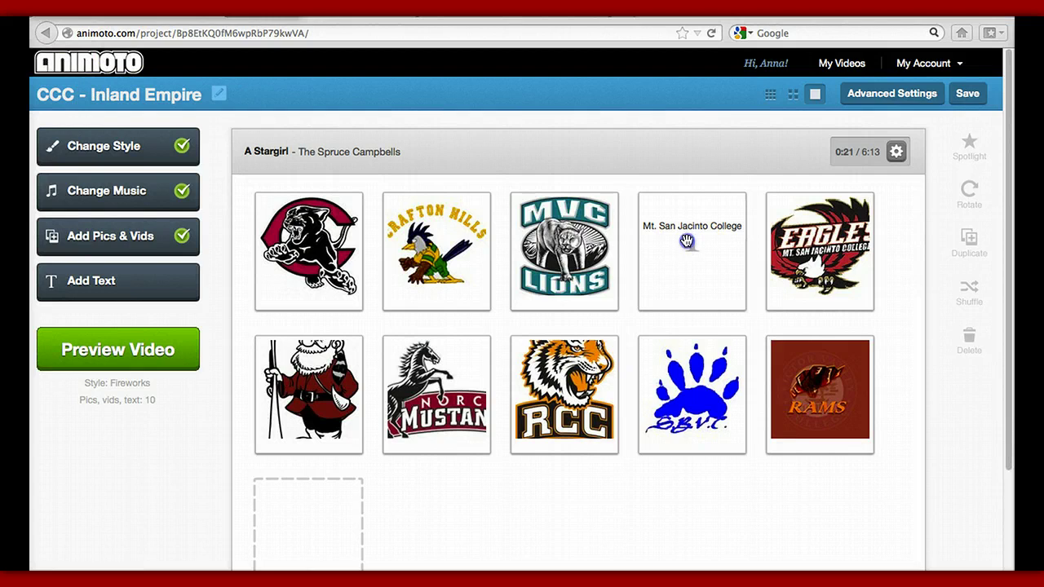
{"action": "left_click", "coordinate": [549, 248]}
{"action": "mouse_move", "coordinate": [676, 256]}
{"action": "left_mouse_down"}
{"action": "mouse_move", "coordinate": [546, 268]}
{"action": "mouse_move", "coordinate": [556, 282]}
{"action": "mouse_move", "coordinate": [695, 255]}
{"action": "left_mouse_up"}
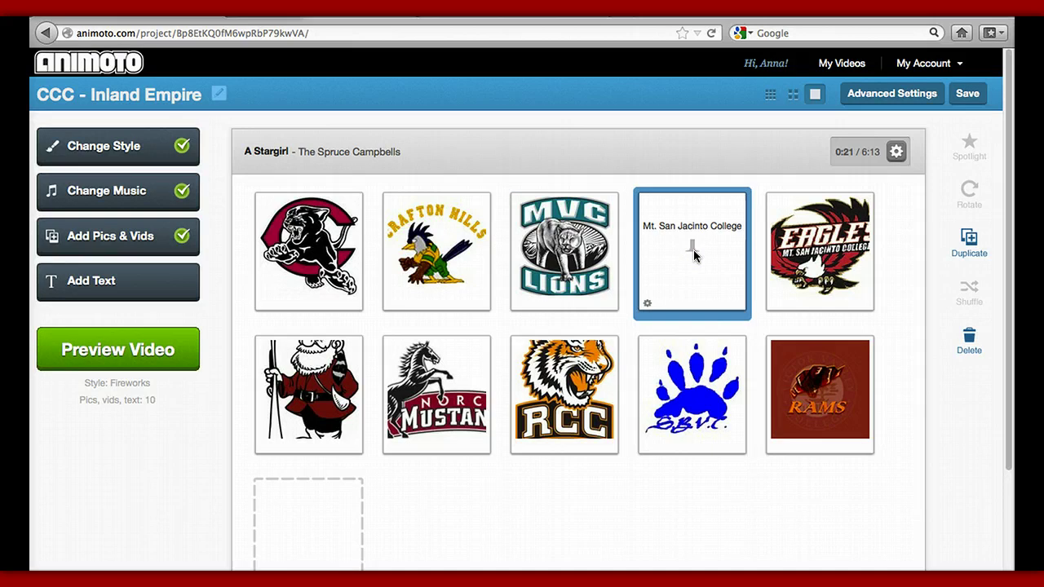
{"action": "left_click", "coordinate": [668, 252]}
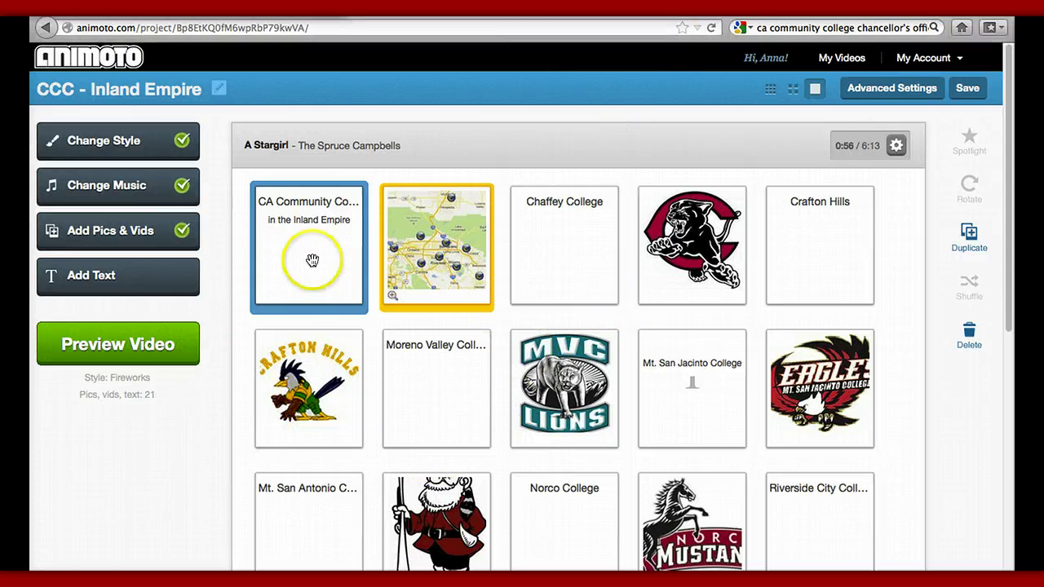
Preview the video with the description "Check out the many community colleges in the Inland Empire." and produce it.
{"action": "left_click", "coordinate": [151, 339]}
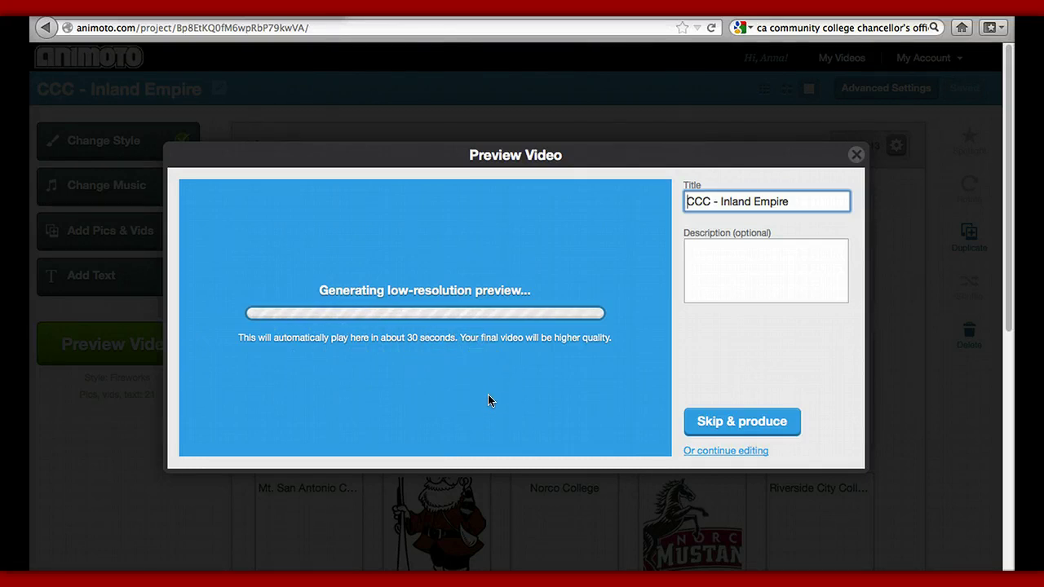
{"action": "left_click", "coordinate": [752, 220]}
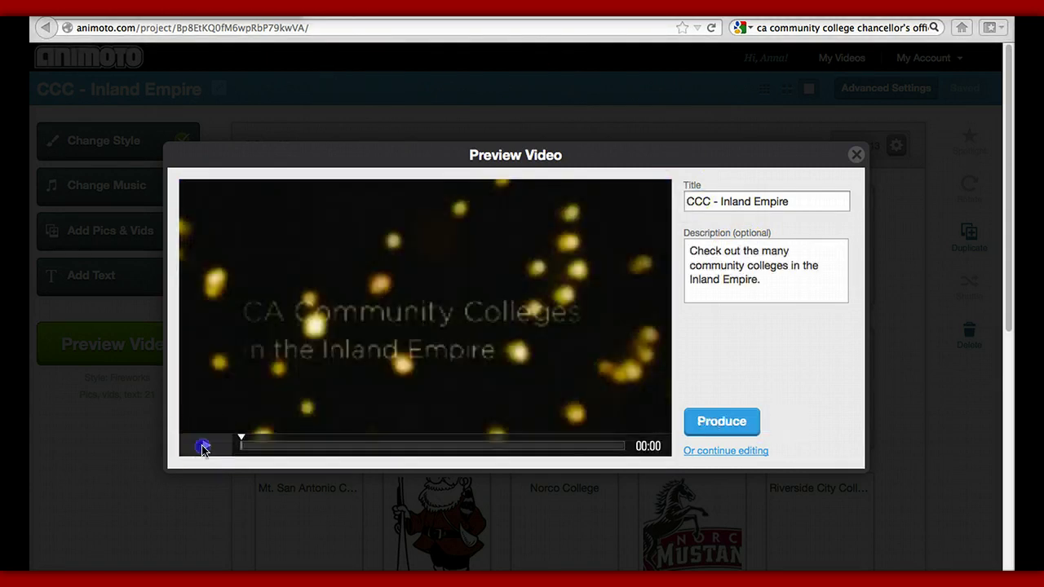
{"action": "left_click", "coordinate": [205, 445]}
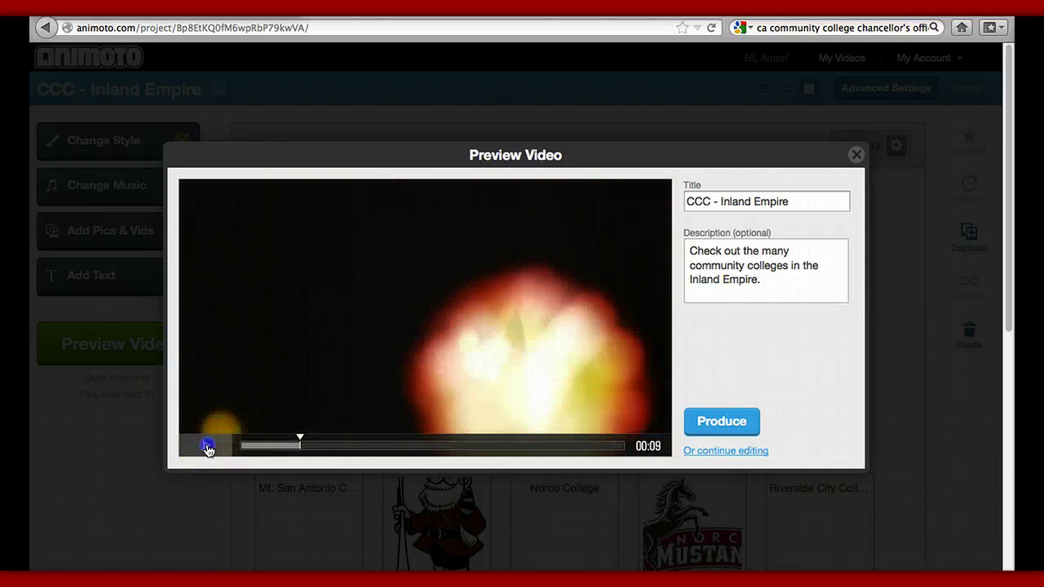
{"action": "left_click", "coordinate": [721, 421]}
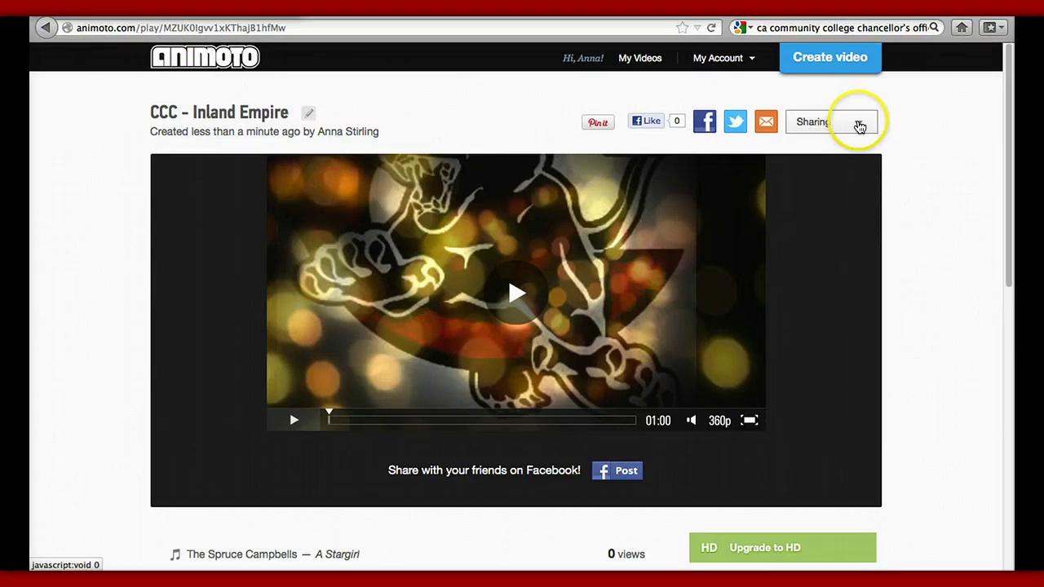
Open the sharing embed code of the produced video and copy it.
{"action": "left_click", "coordinate": [858, 125]}
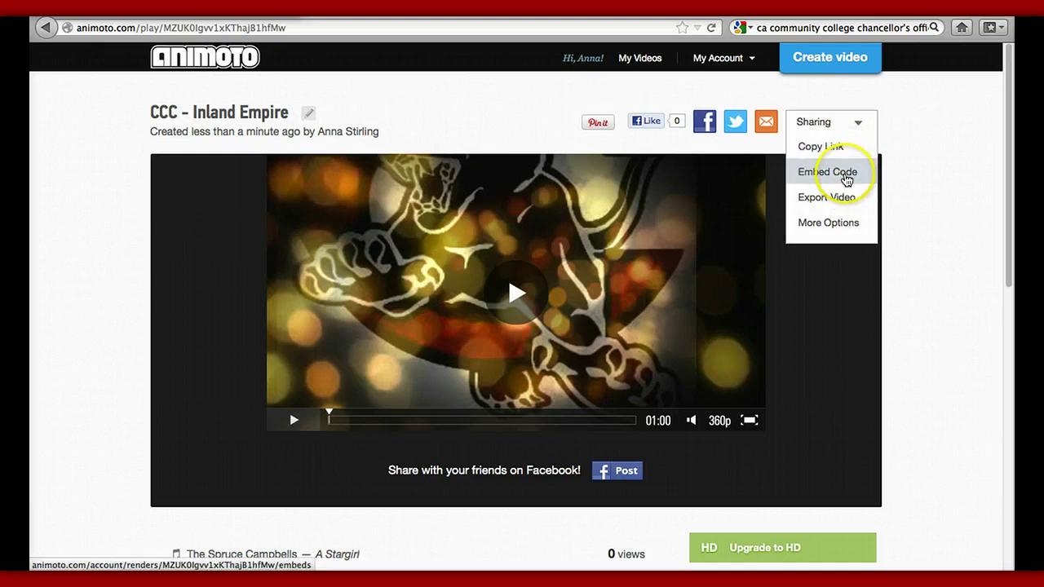
{"action": "left_click", "coordinate": [847, 173]}
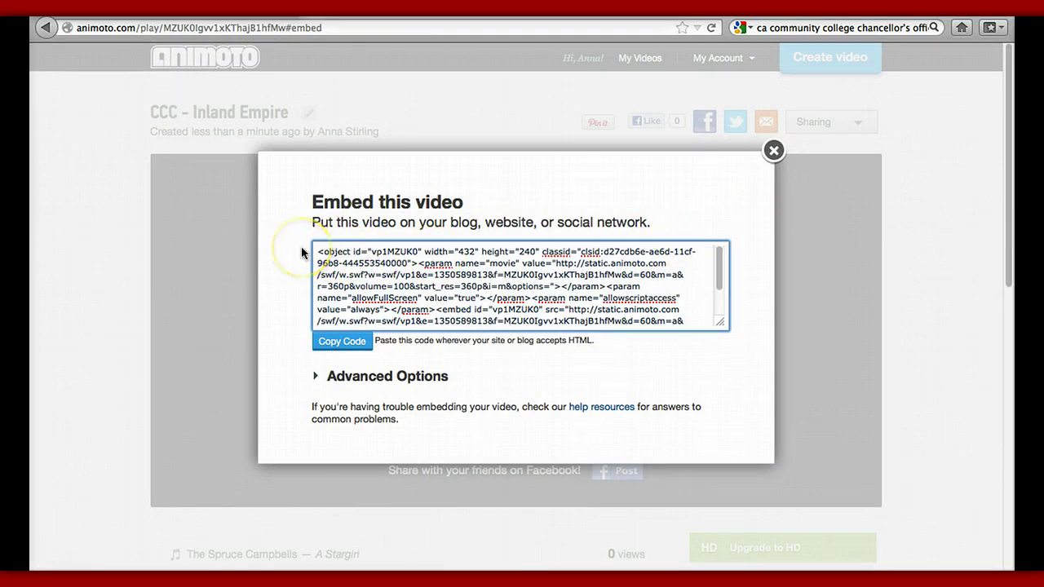
{"action": "left_click", "coordinate": [335, 336]}
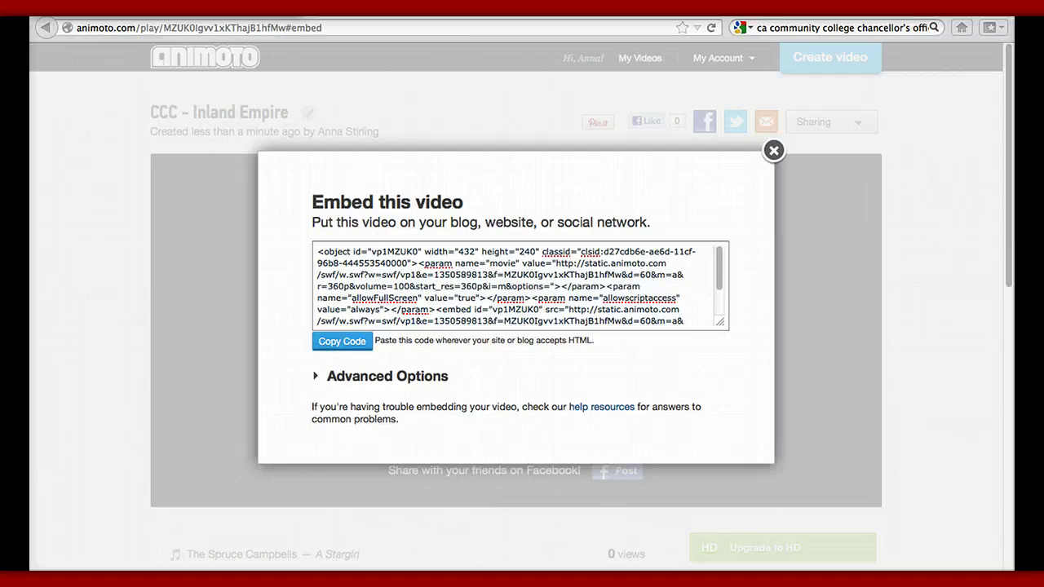
{"action": "left_click", "coordinate": [348, 343]}
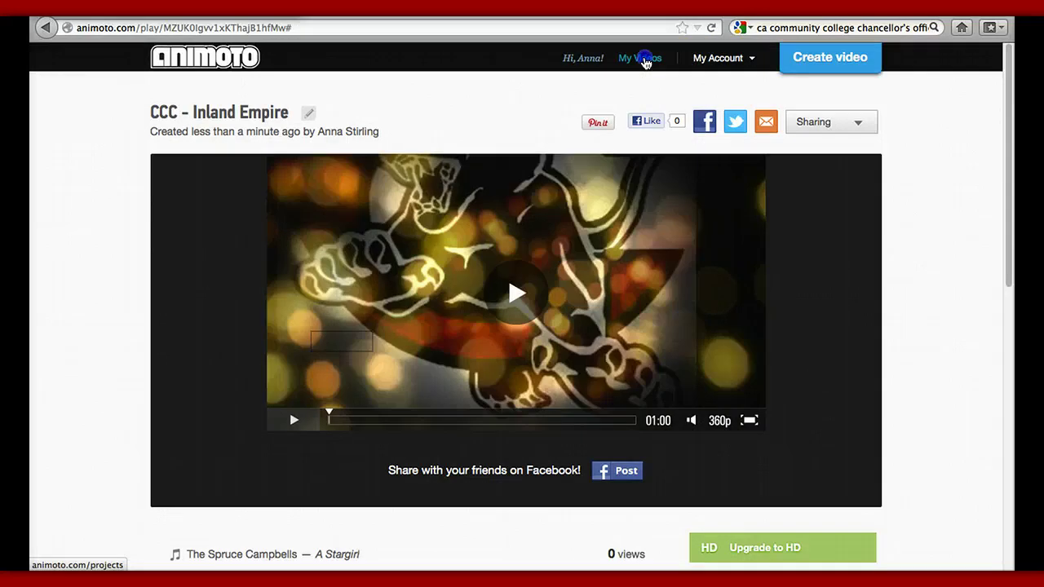
Open the overview of own videos and look through the whole collection.
{"action": "left_click", "coordinate": [645, 63]}
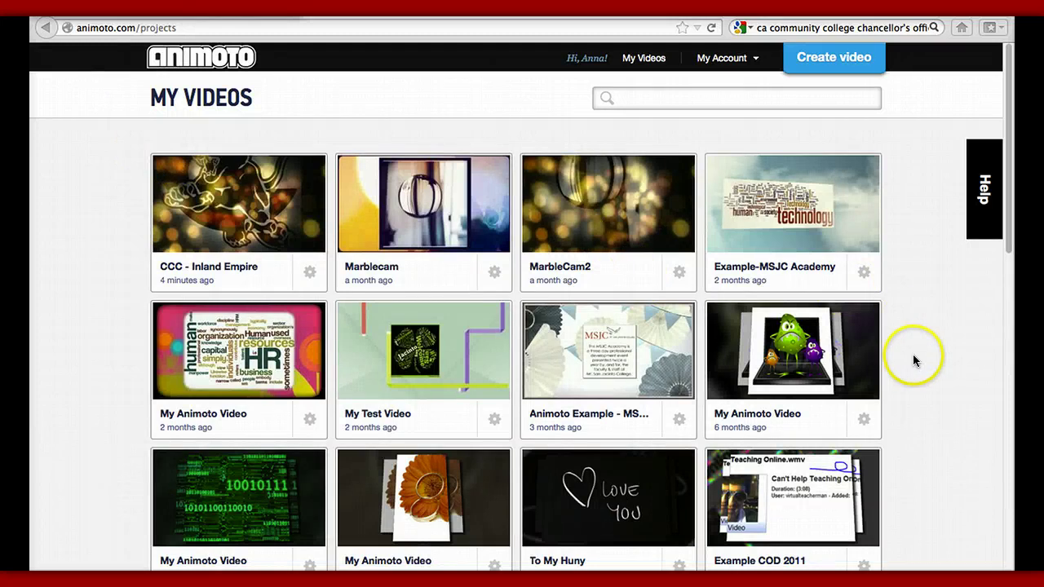
{"action": "scroll", "coordinate": [913, 356], "scroll_direction": "down", "scroll_amount": 8}
{"action": "scroll", "coordinate": [913, 356], "scroll_direction": "up", "scroll_amount": 8}
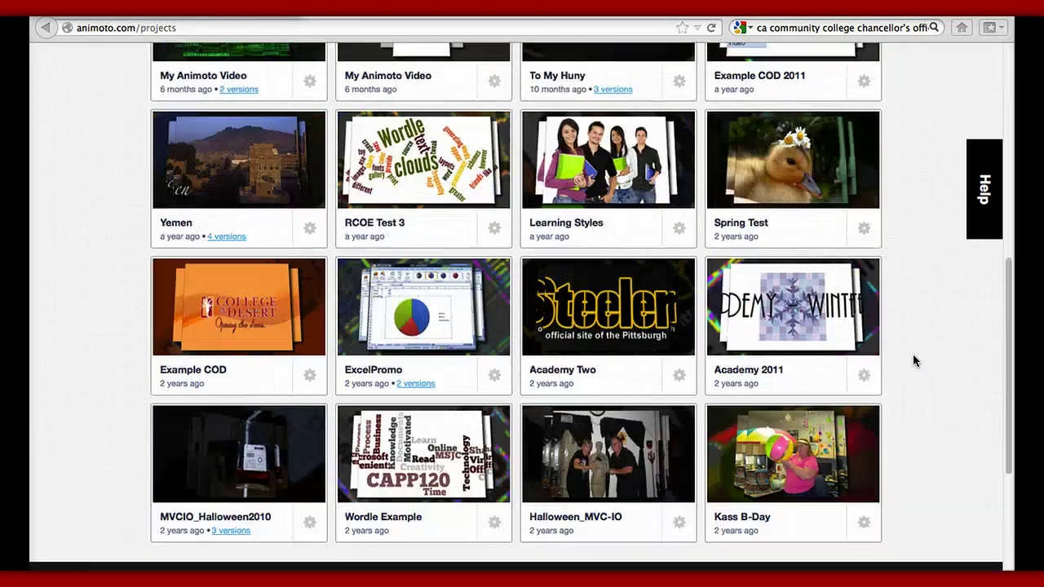